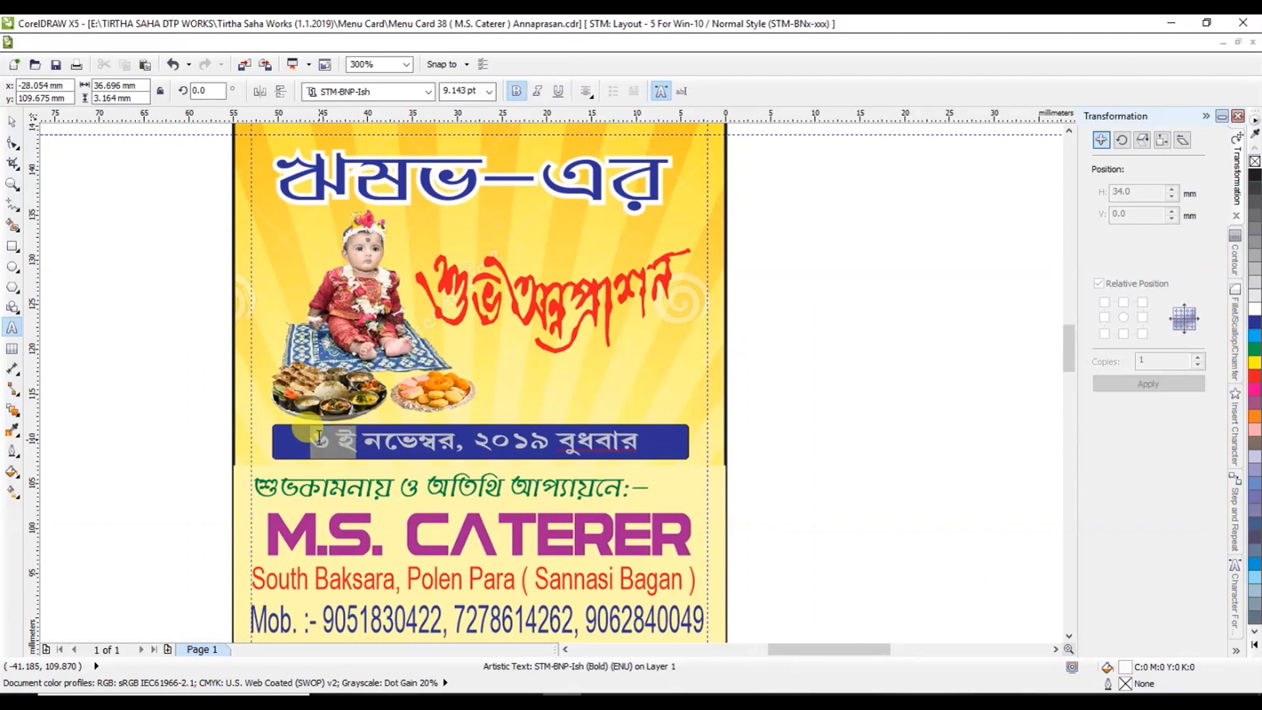
Step: Change the event date in the blue banner to read ১০ই নভেম্বর, ২০১৯ রবিবার
type("১০ই")
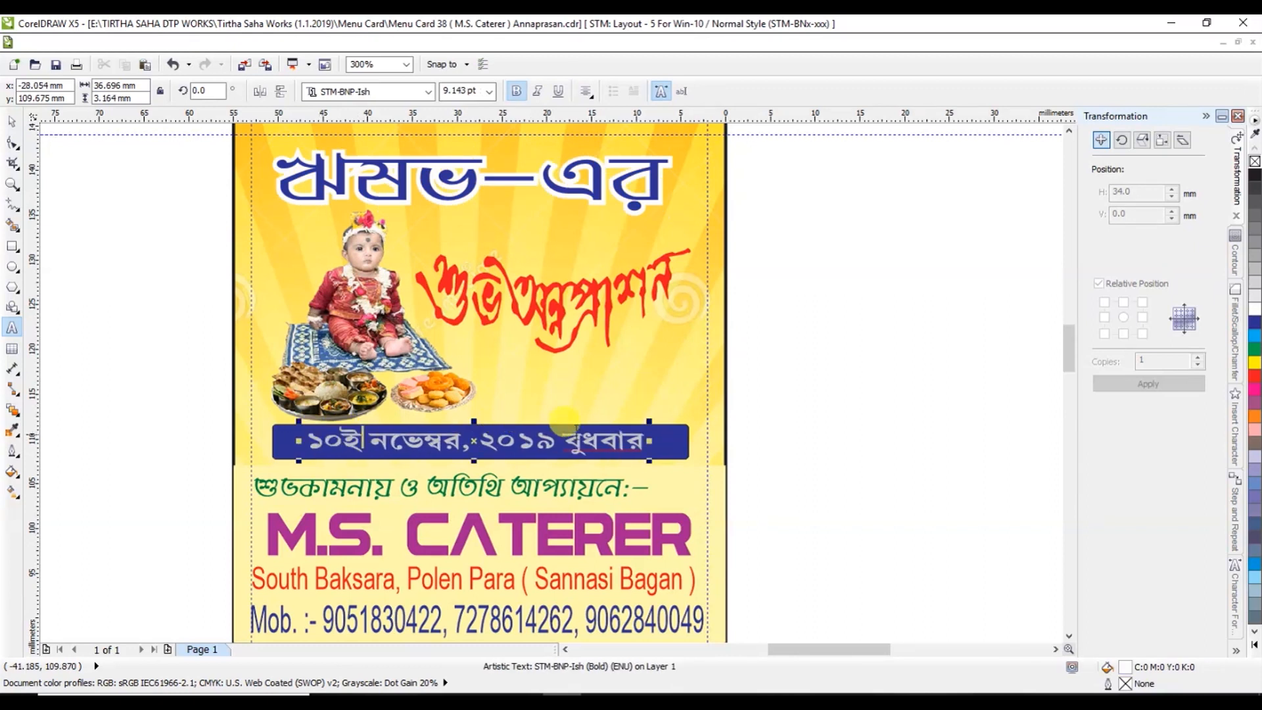
left_click_drag(616, 438, 570, 440)
left_click(596, 437)
type("রবি")
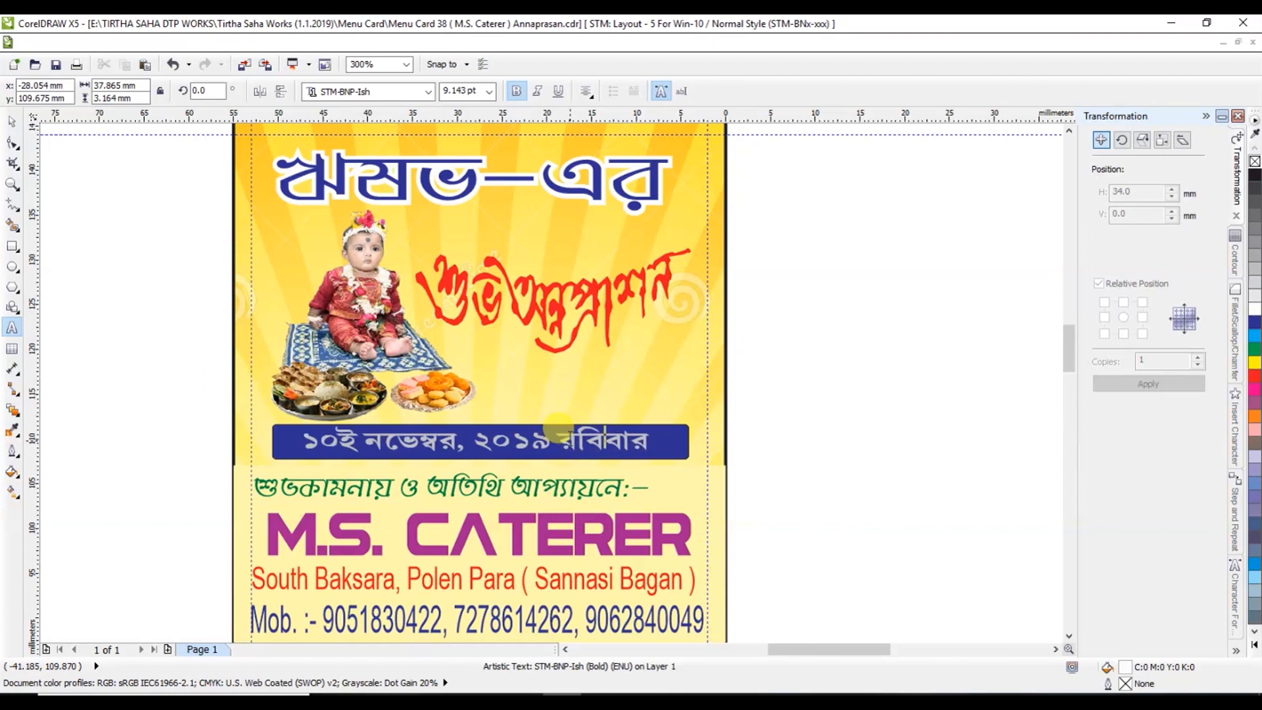
left_click(12, 120)
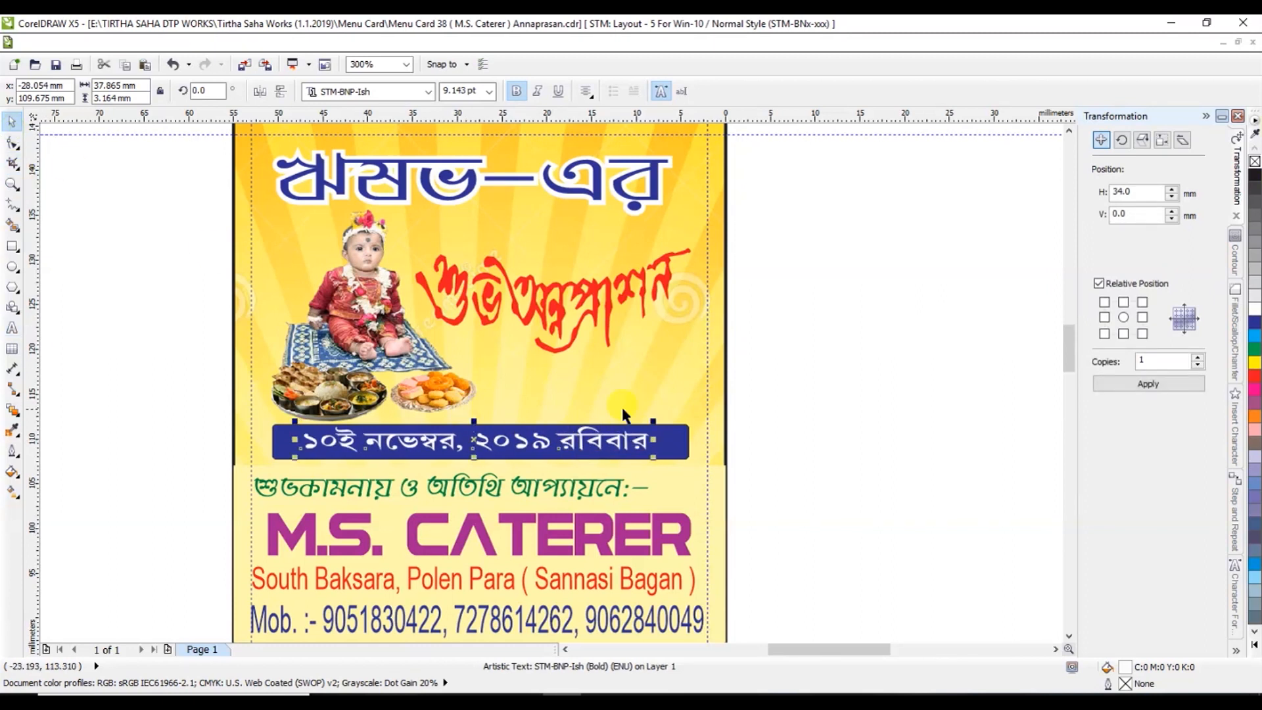
Step: Replace the first item in the menu list with বাটোরা
scroll(1067, 636, "down", 10)
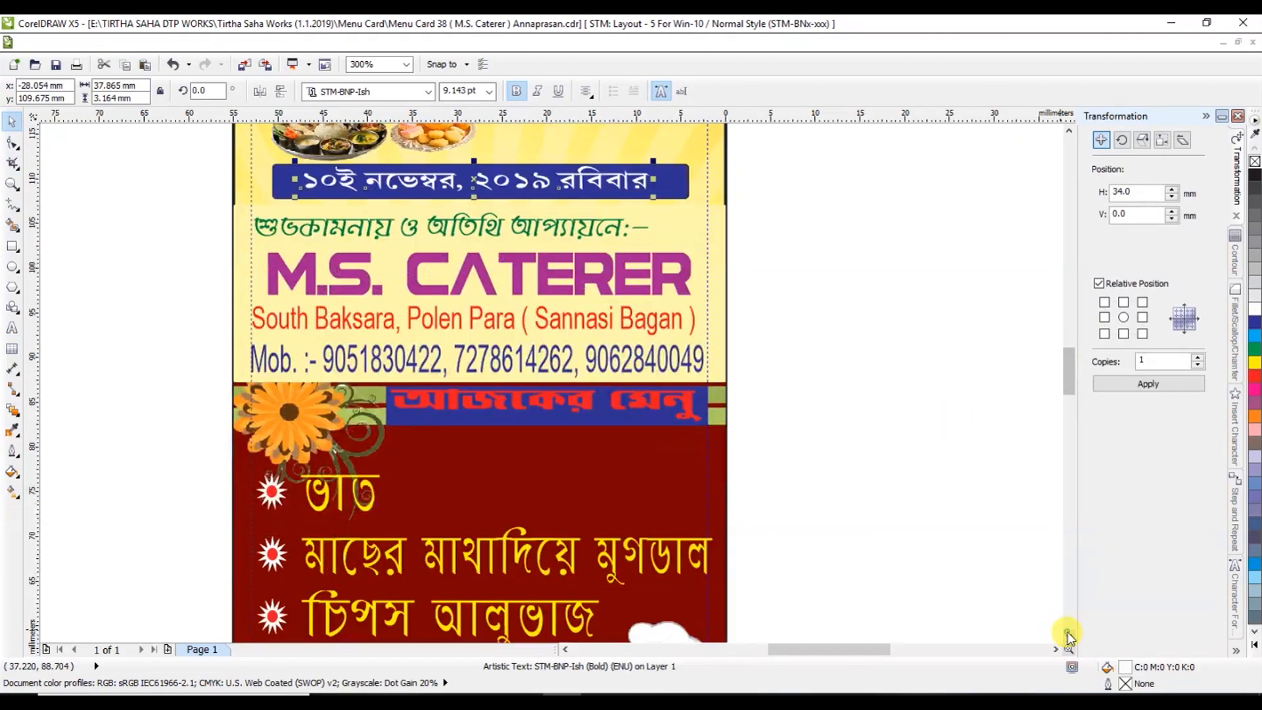
scroll(1067, 636, "down", 3)
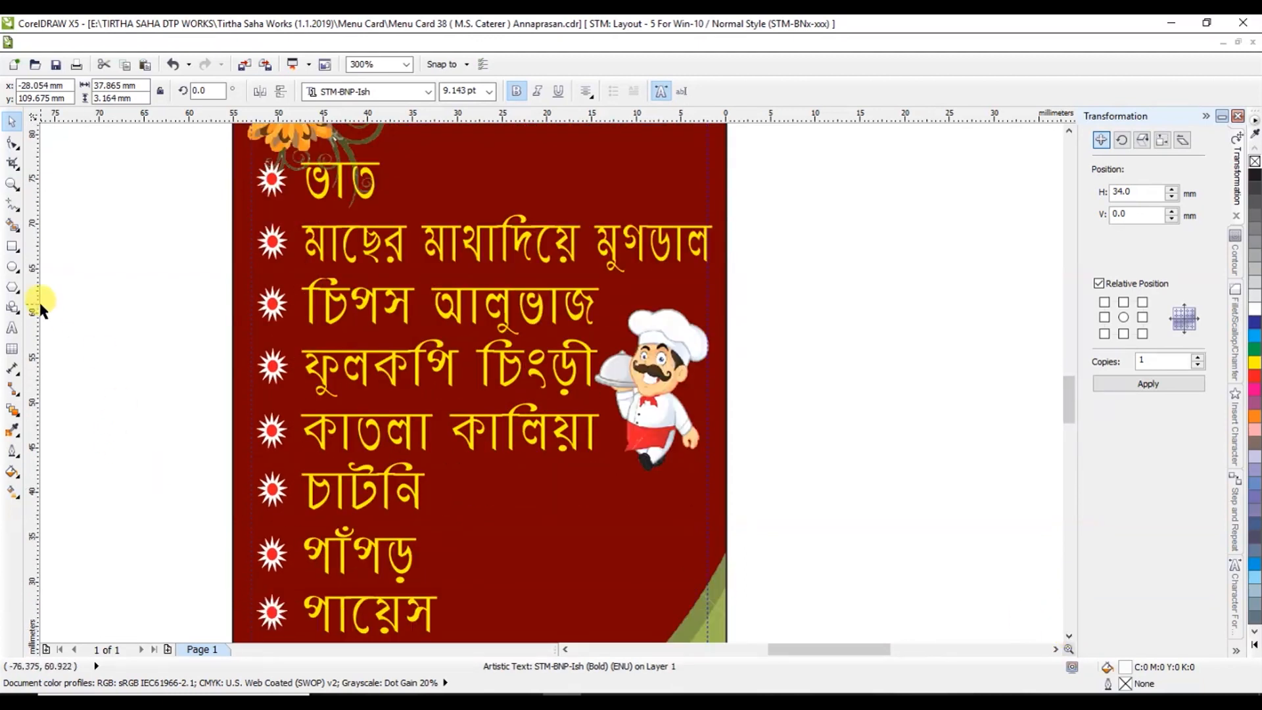
left_click(13, 328)
left_click(350, 181)
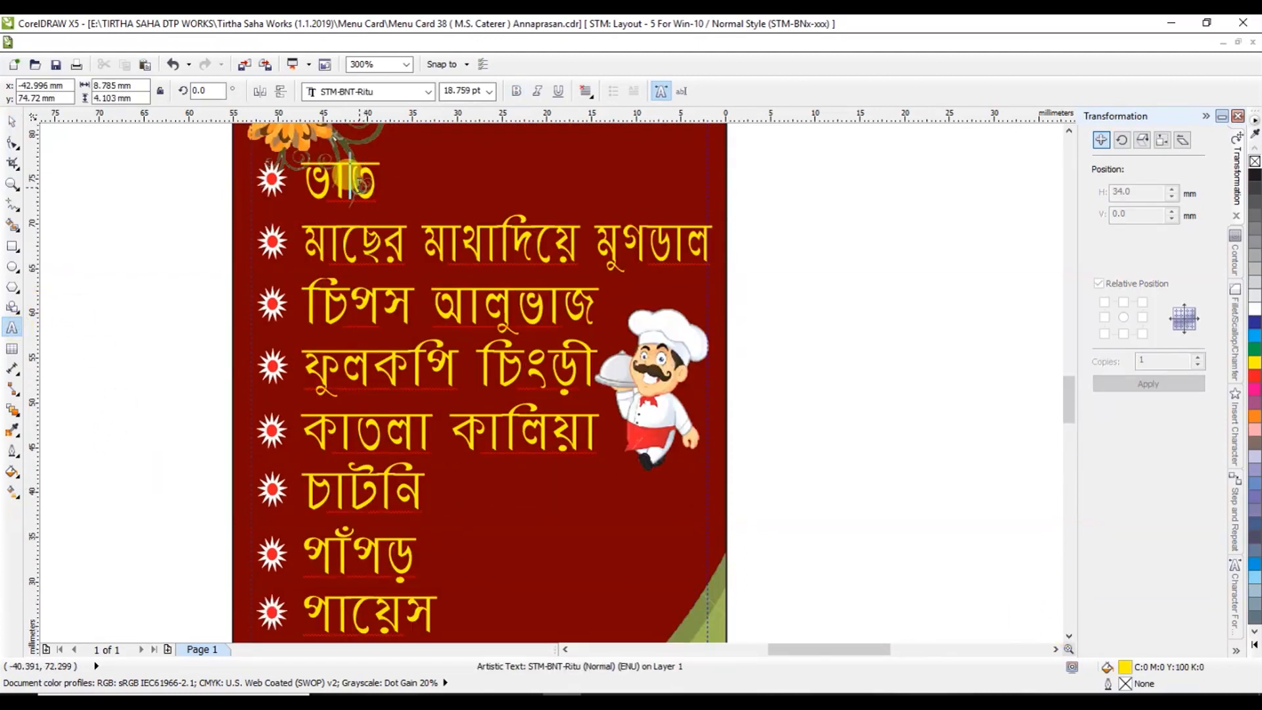
key("ctrl+a")
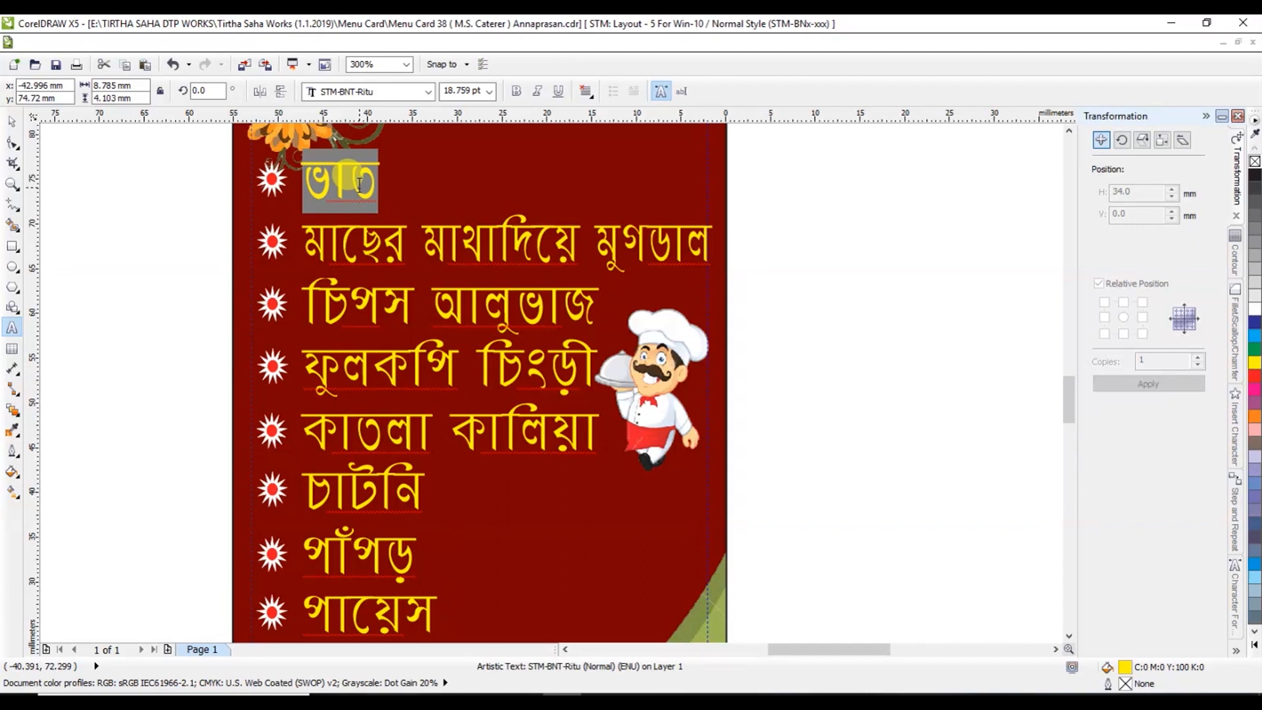
type("বাটোরা")
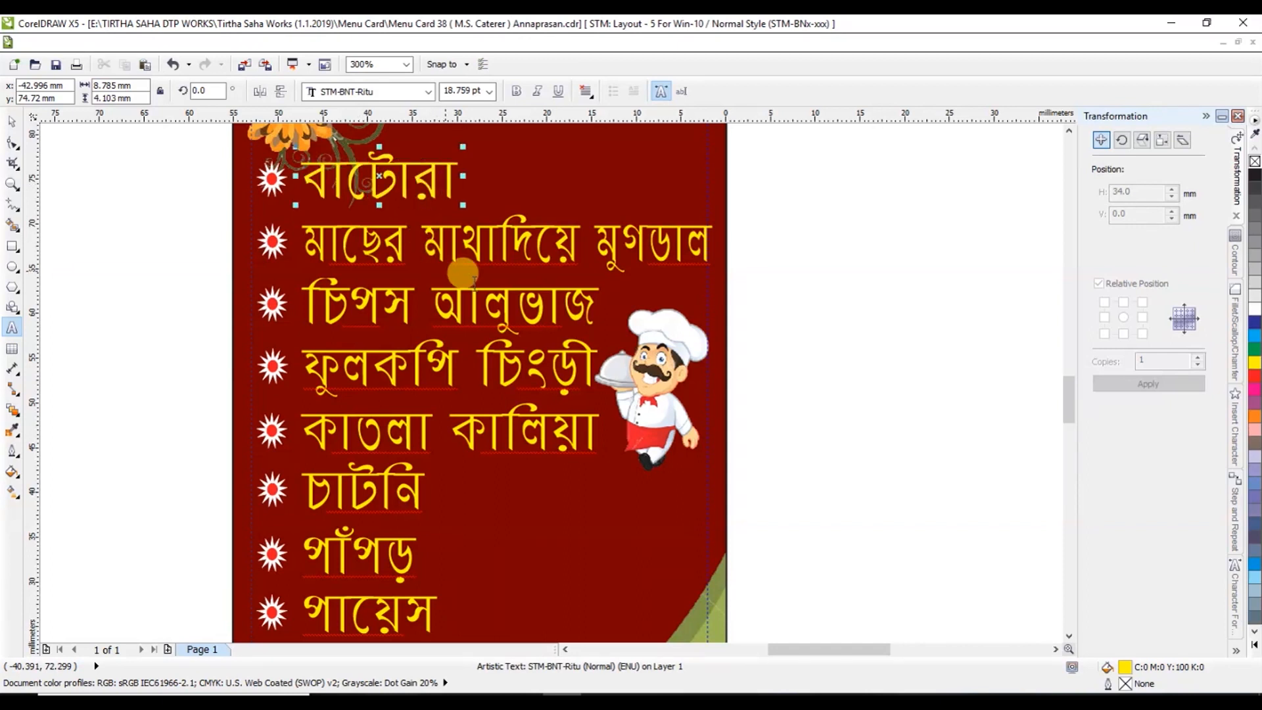
Step: Replace the second item in the menu list with চানামশলা
left_click(536, 241)
key("ctrl+a")
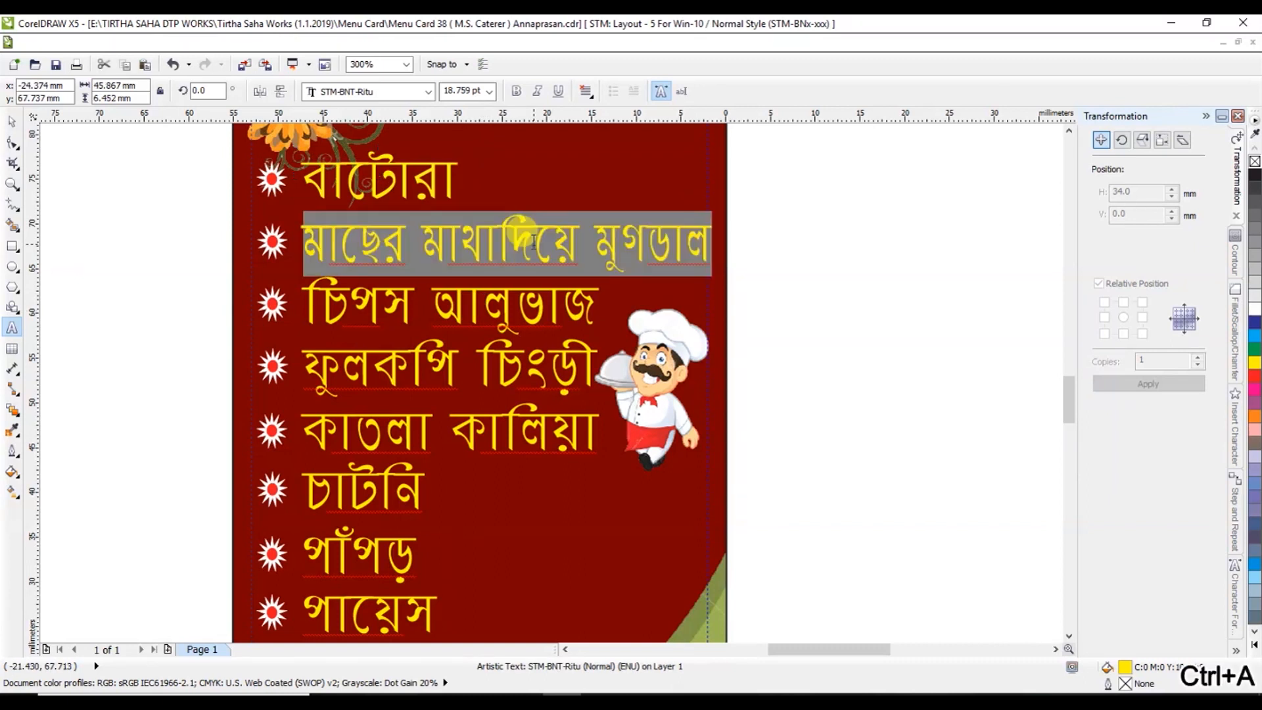
type("চানা")
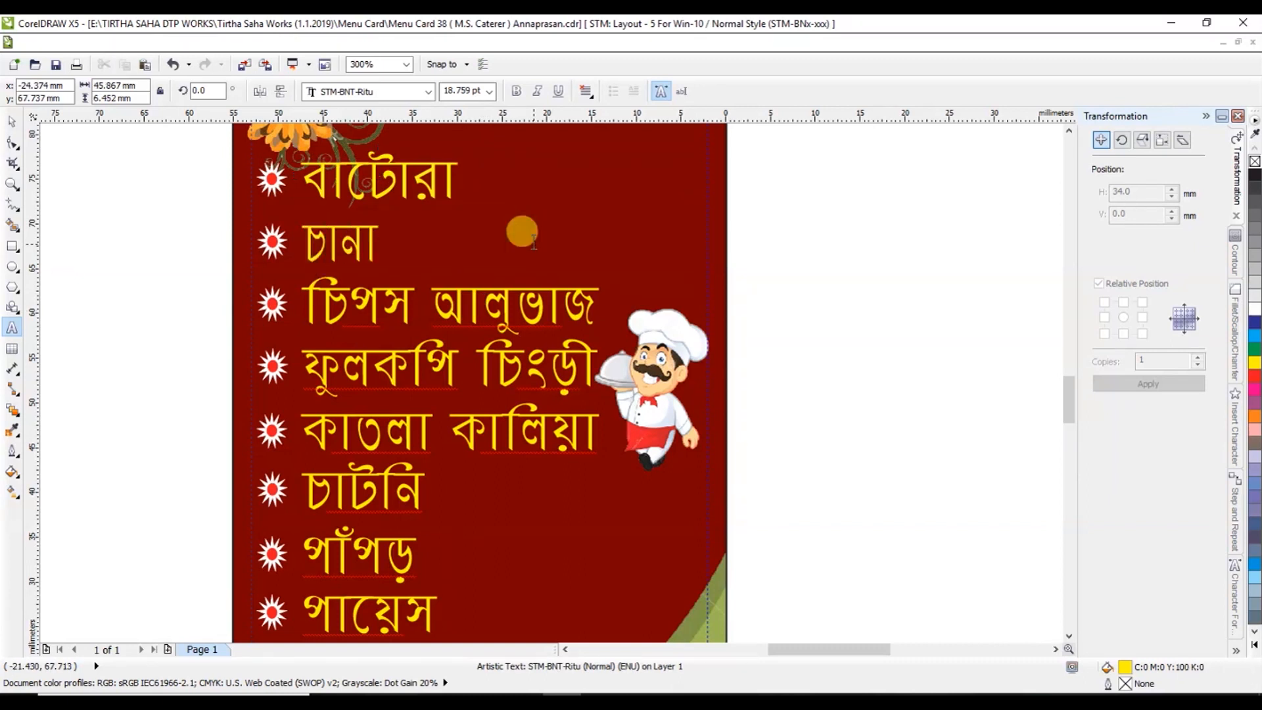
type("মশলা")
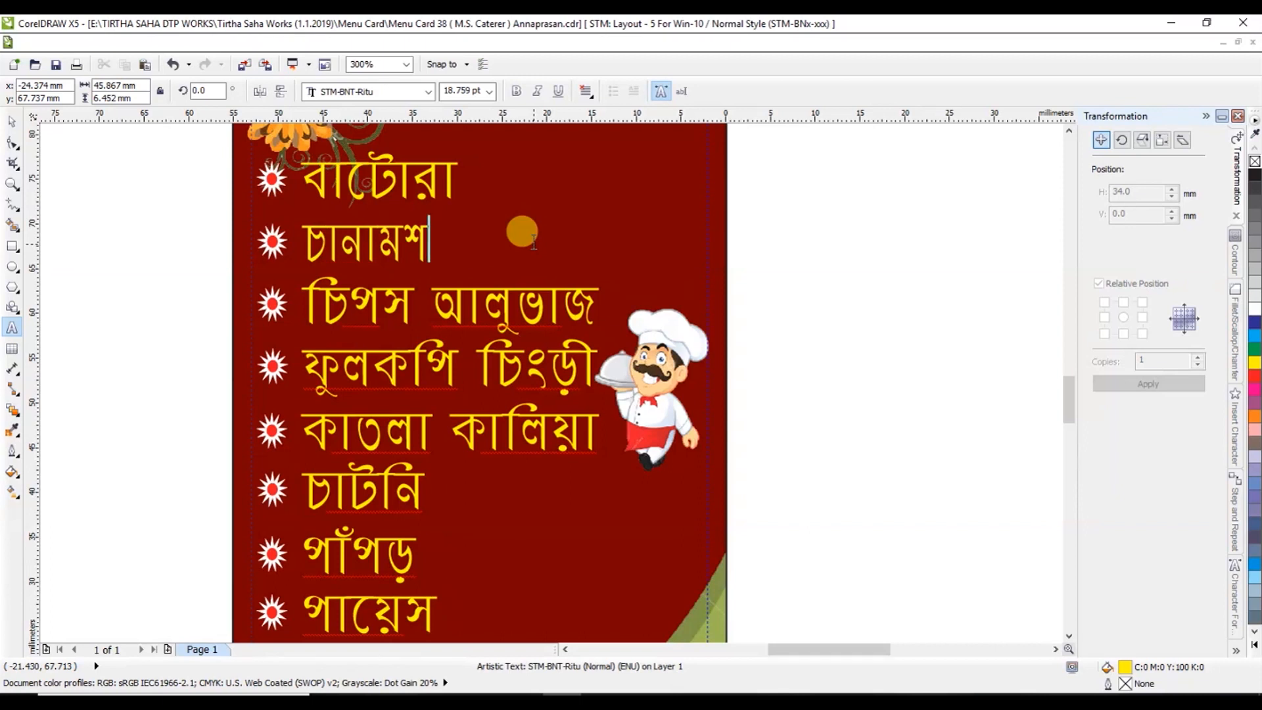
Step: Replace the third item in the menu list with ফিসচপ, written without a space
left_click(471, 305)
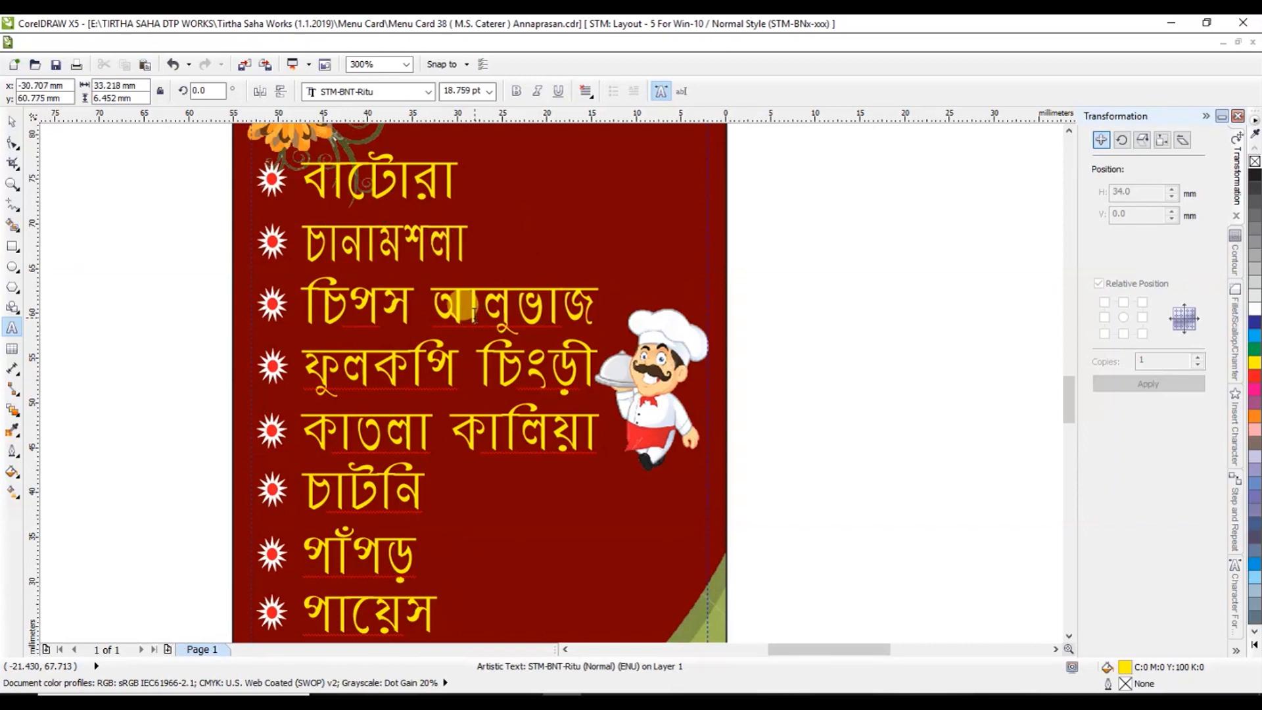
key("ctrl+a")
type("ফিস")
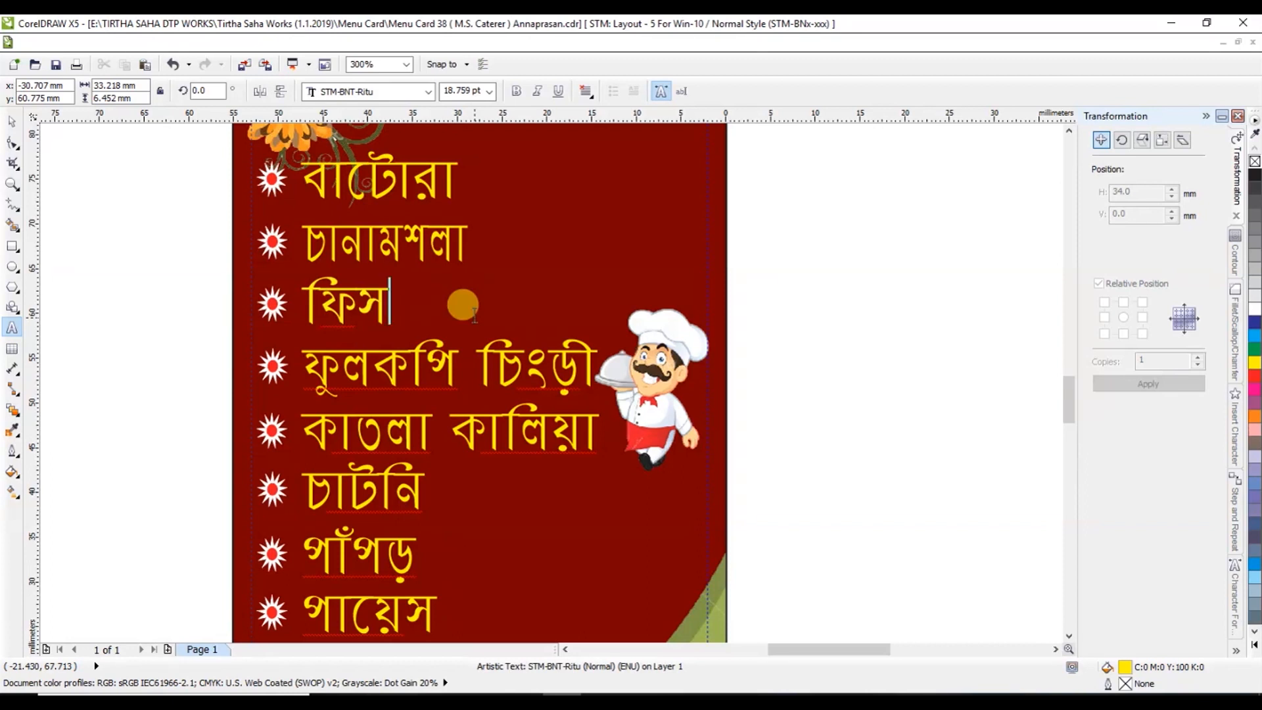
type("পা")
key("BackSpace")
type("চপ")
left_click(393, 295)
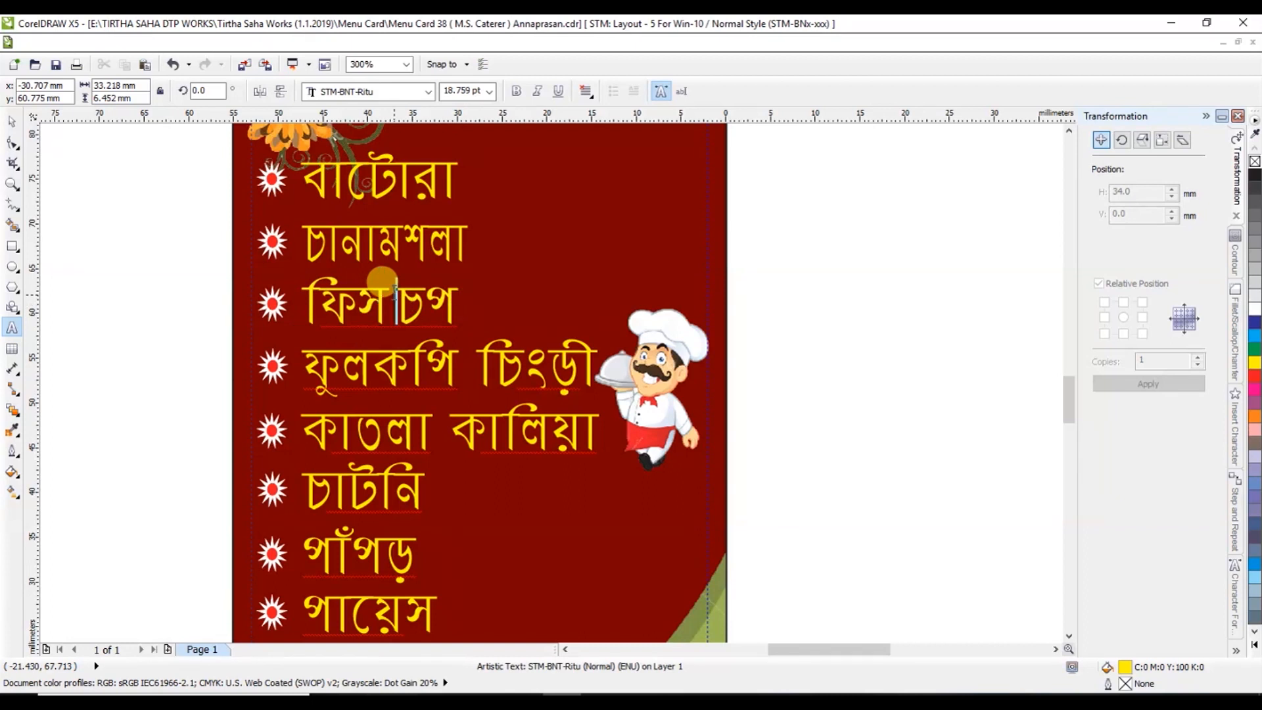
Step: Replace the fourth item in the menu list with স্যালাড/সস
left_click(402, 360)
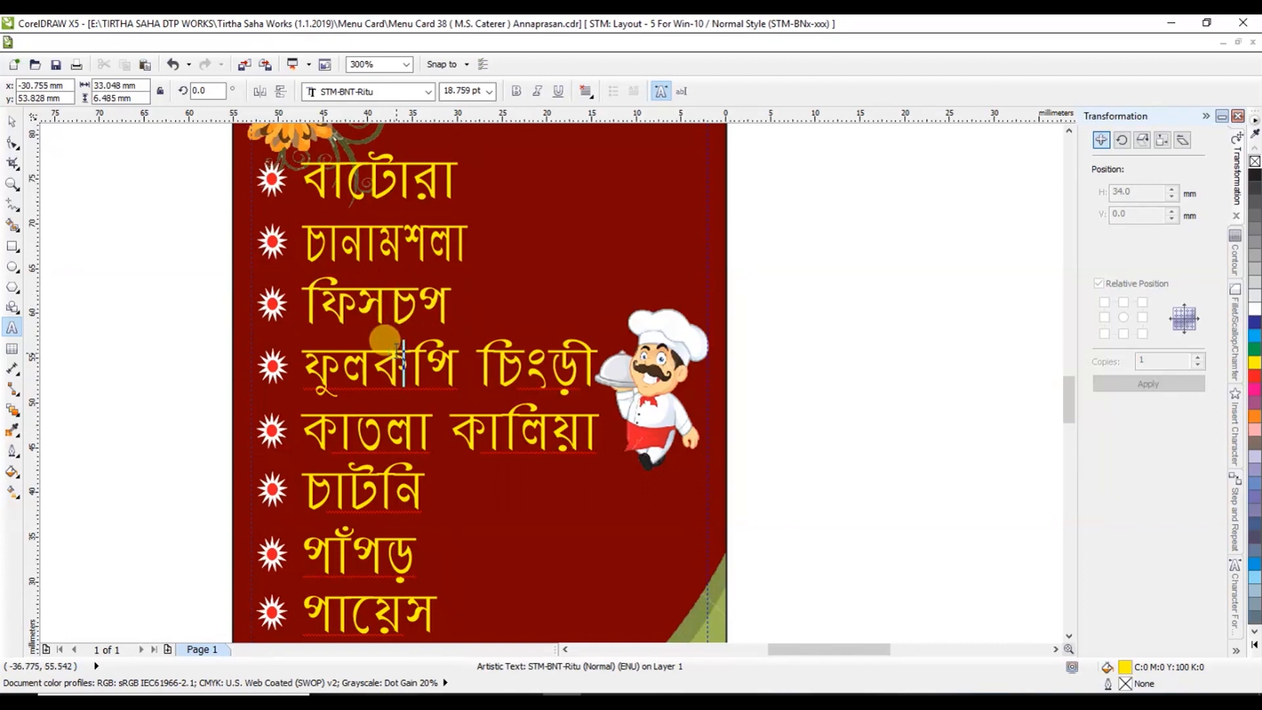
key("ctrl+a")
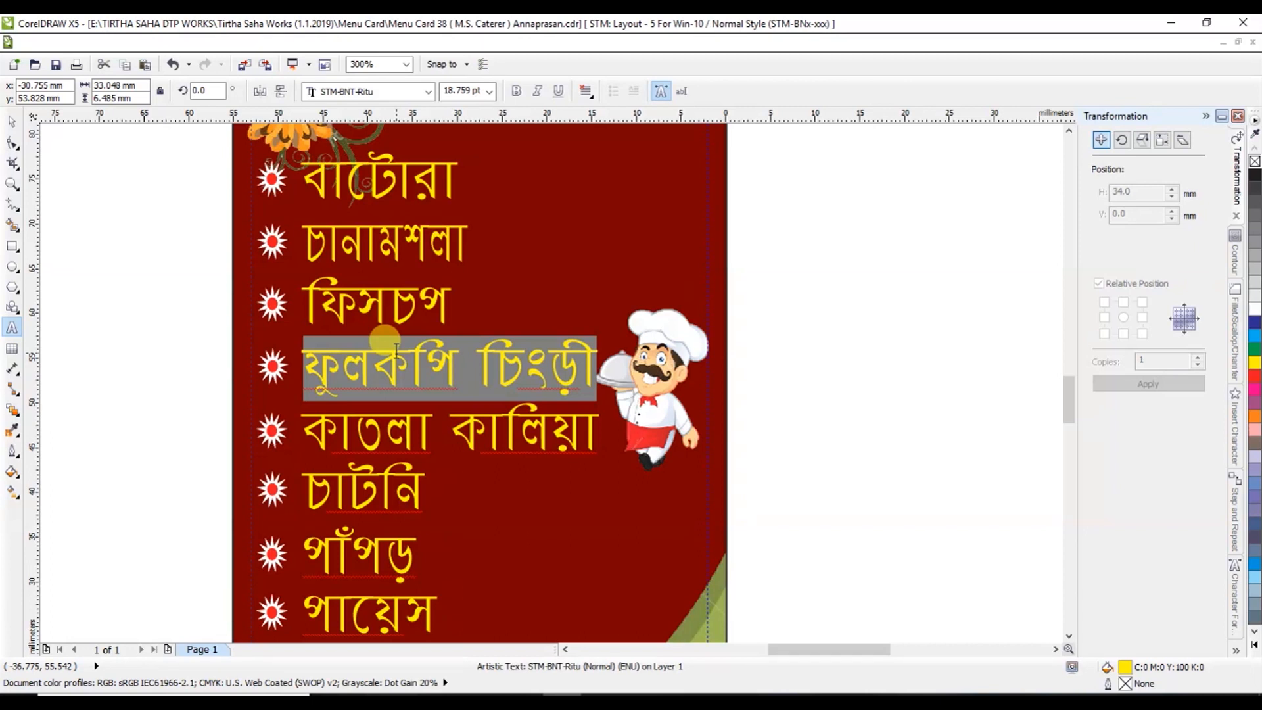
type("স্যালাড")
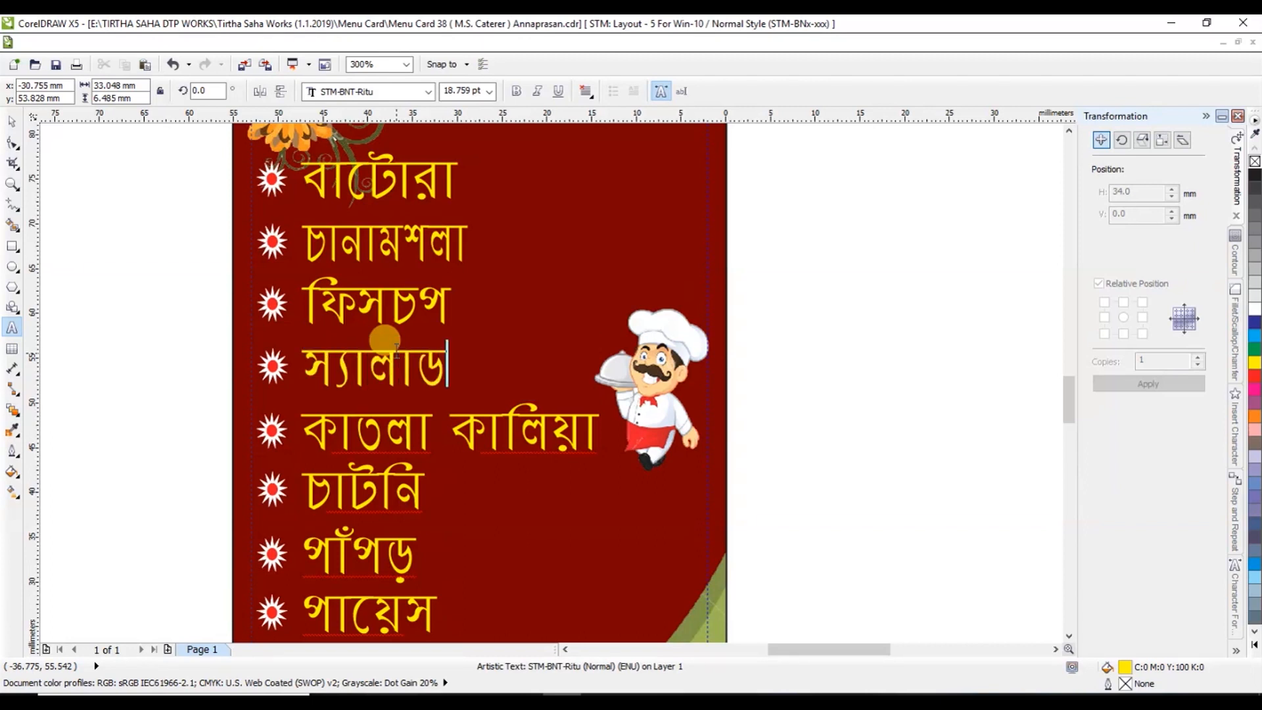
type("য়")
key("BackSpace")
type("/সস")
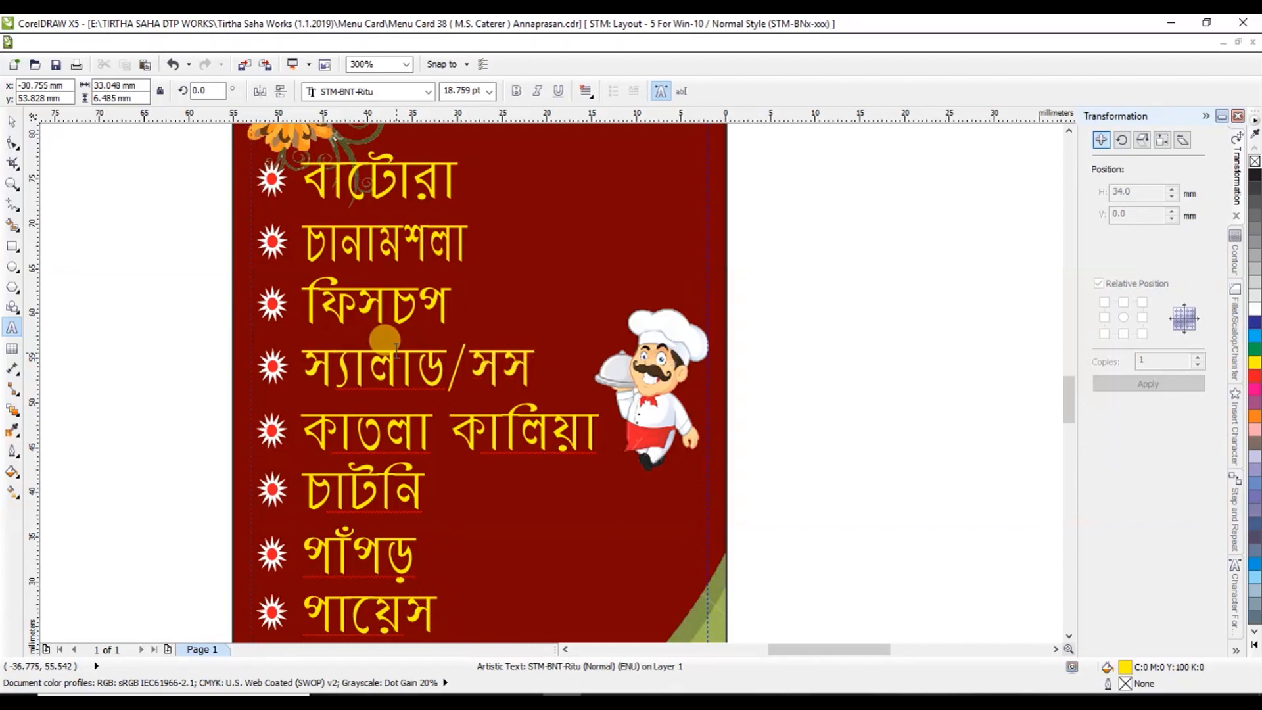
Step: Replace the fifth item in the menu list with মটন বিরীয়ানী
left_click(403, 413)
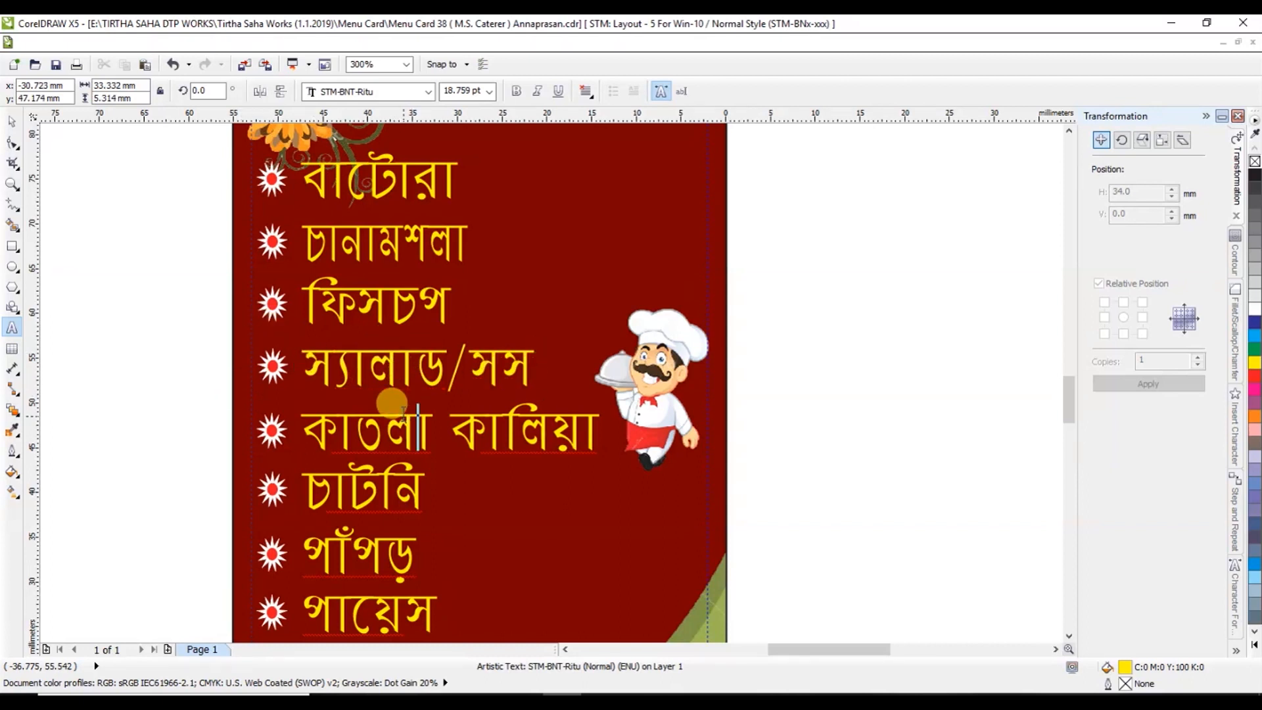
key("ctrl+a")
type("মটন")
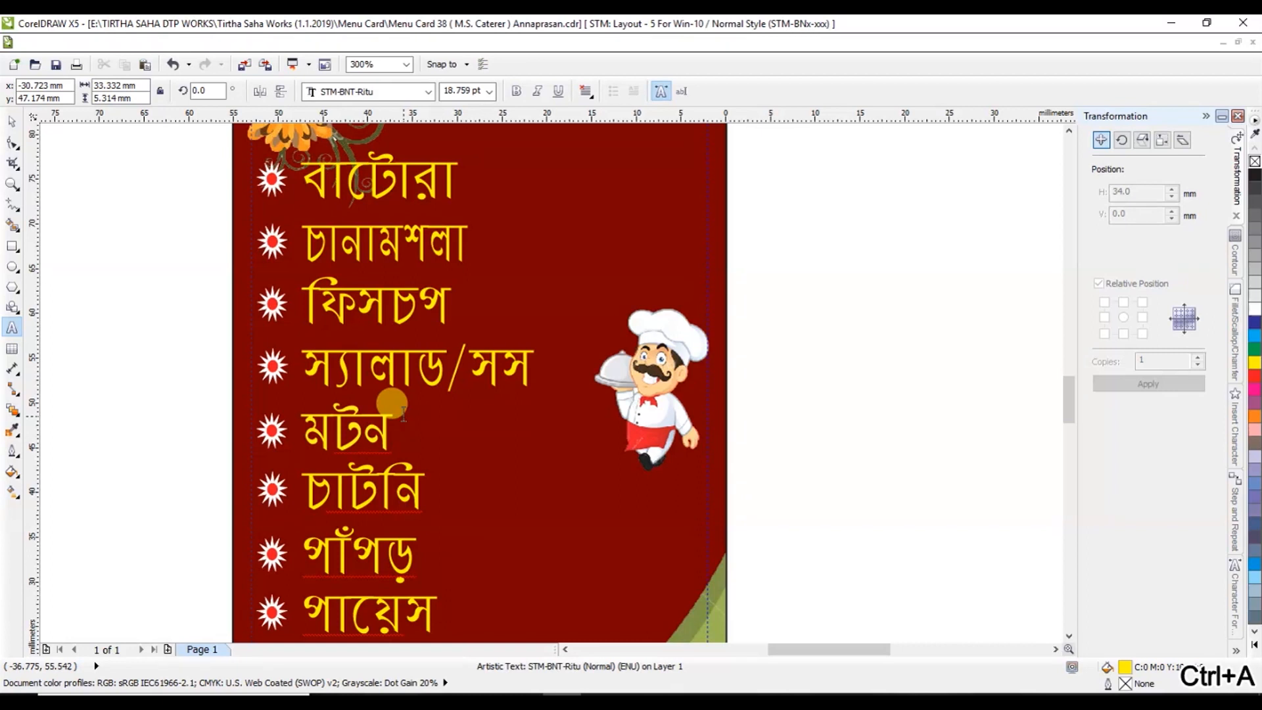
type(" বি")
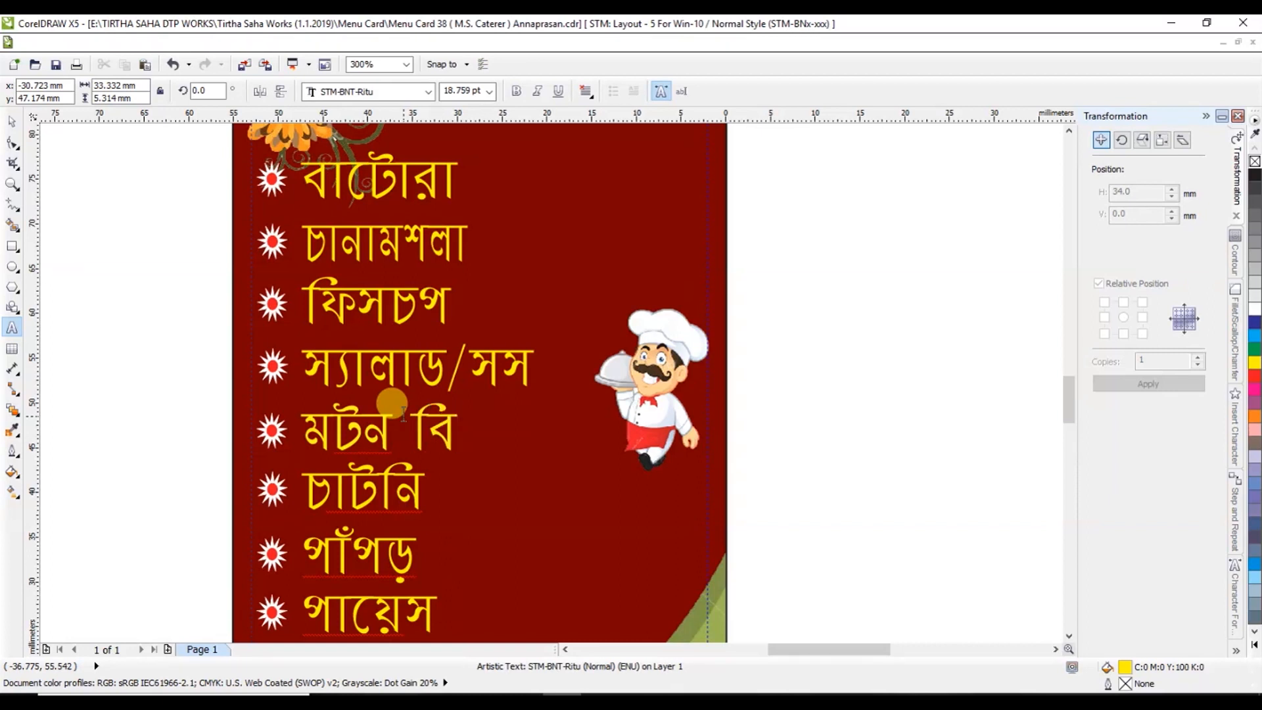
type("রীয়ানী")
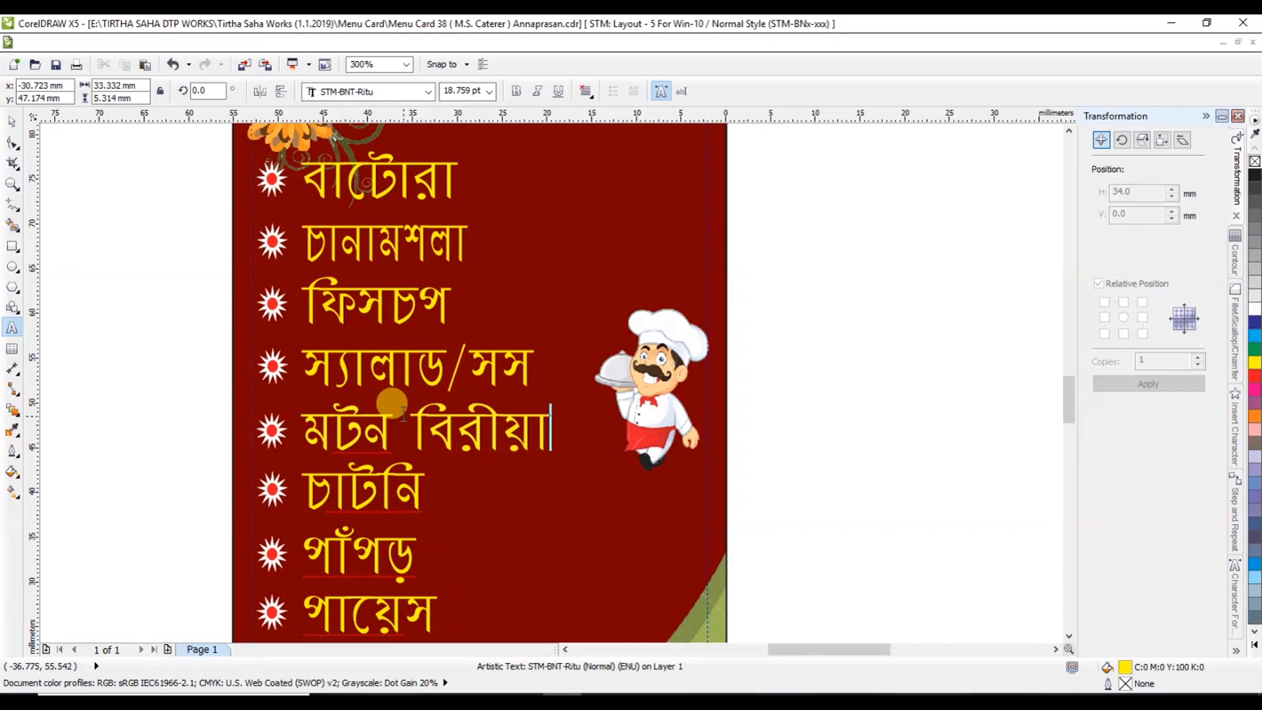
Step: Replace the sixth item in the menu list with চিকেন কষা / মাছ
left_click(392, 487)
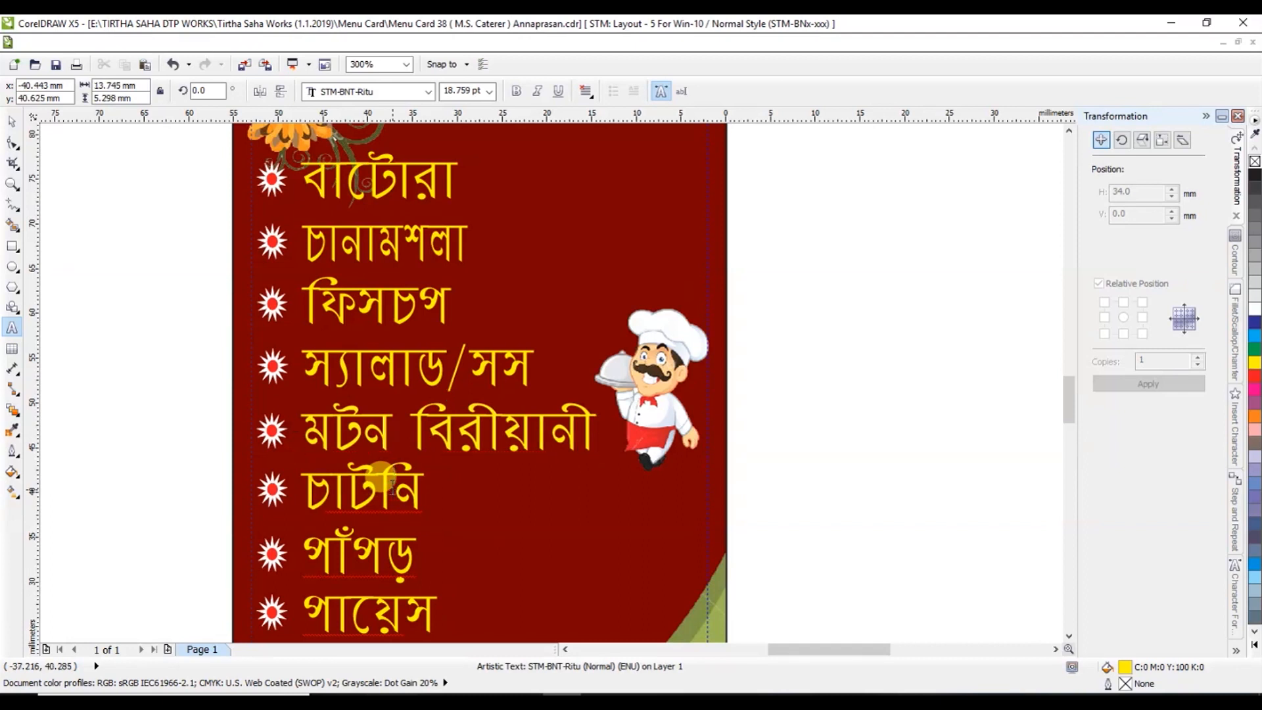
key("ctrl+a")
type("িচেকন কষা")
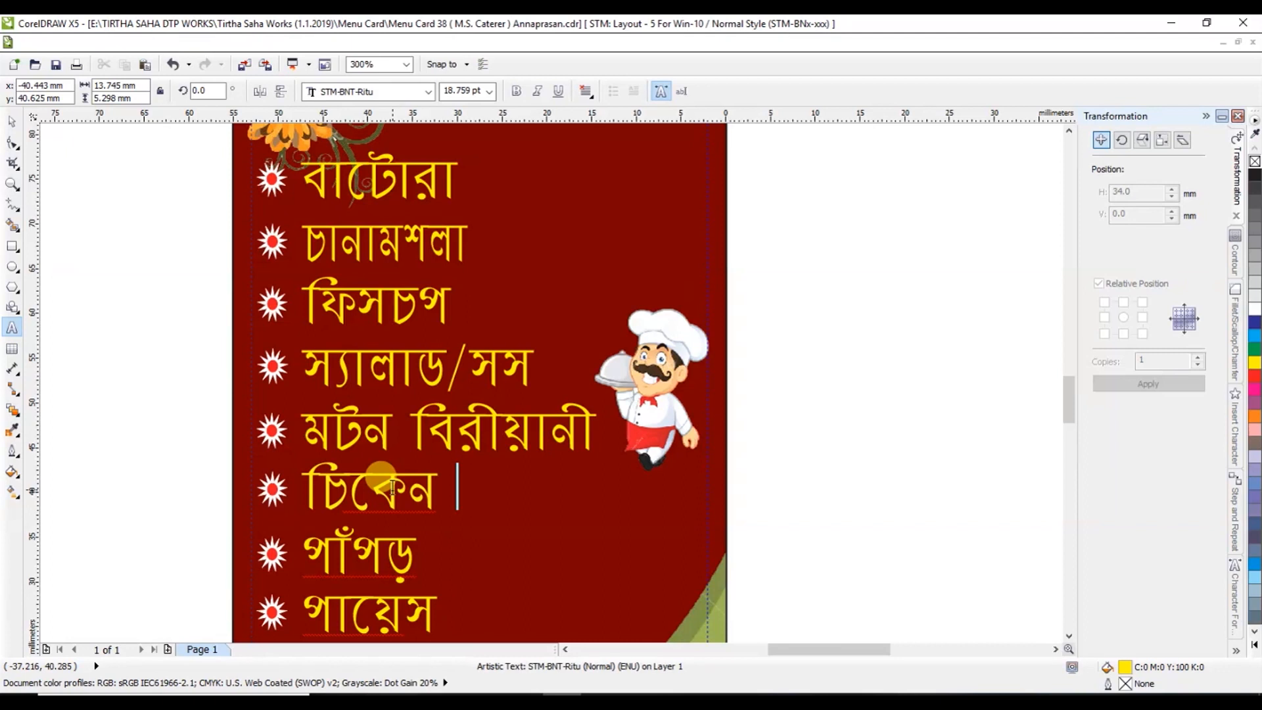
type(" য়")
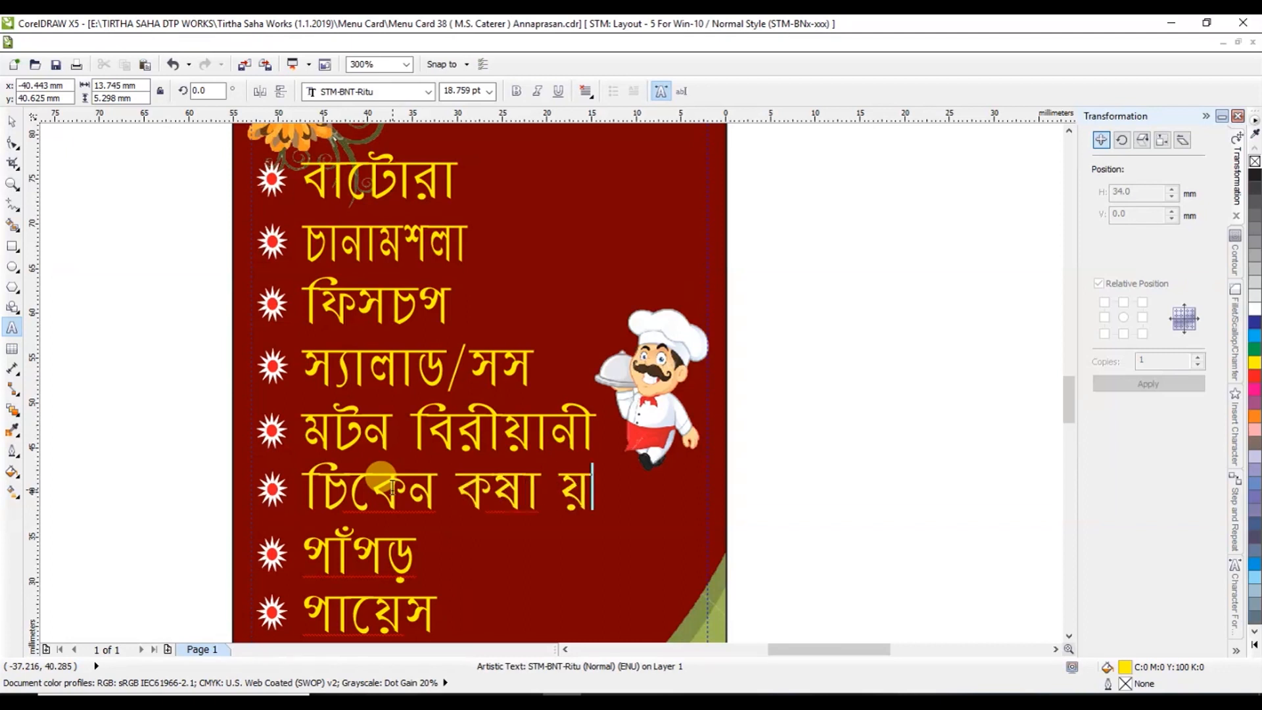
key("BackSpace")
key("BackSpace")
key("BackSpace")
type("/")
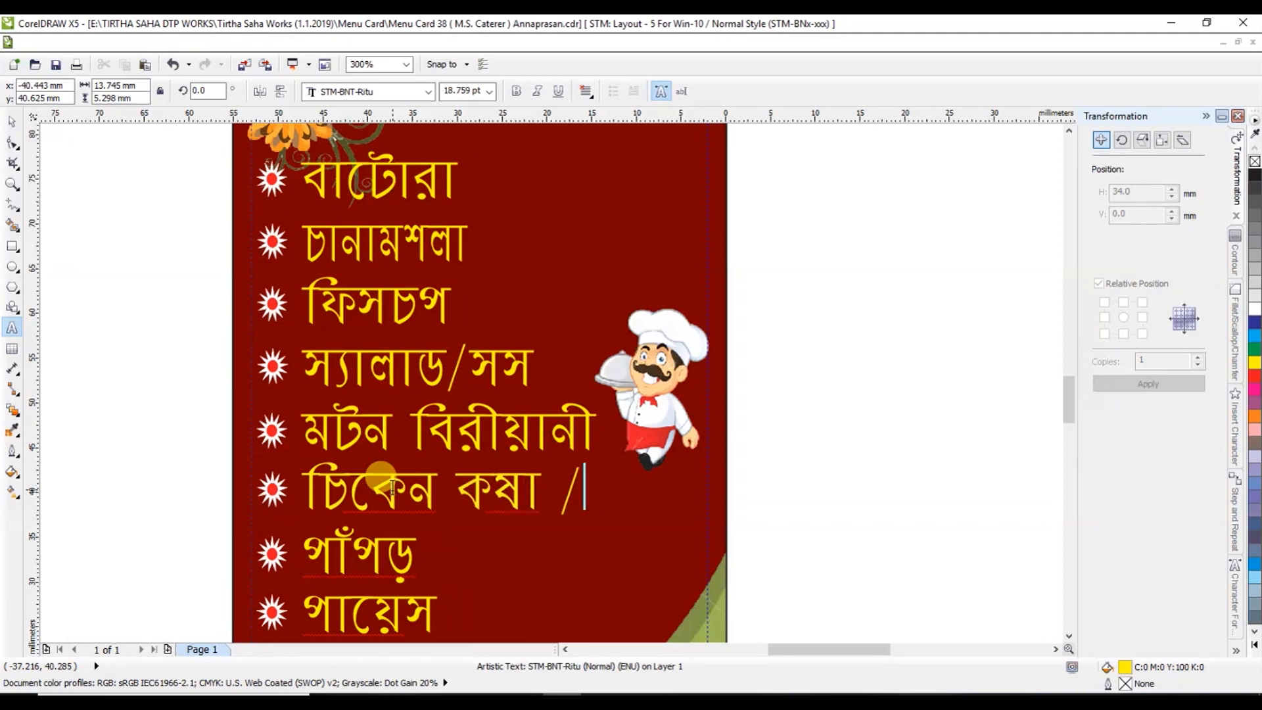
type(" মাছ")
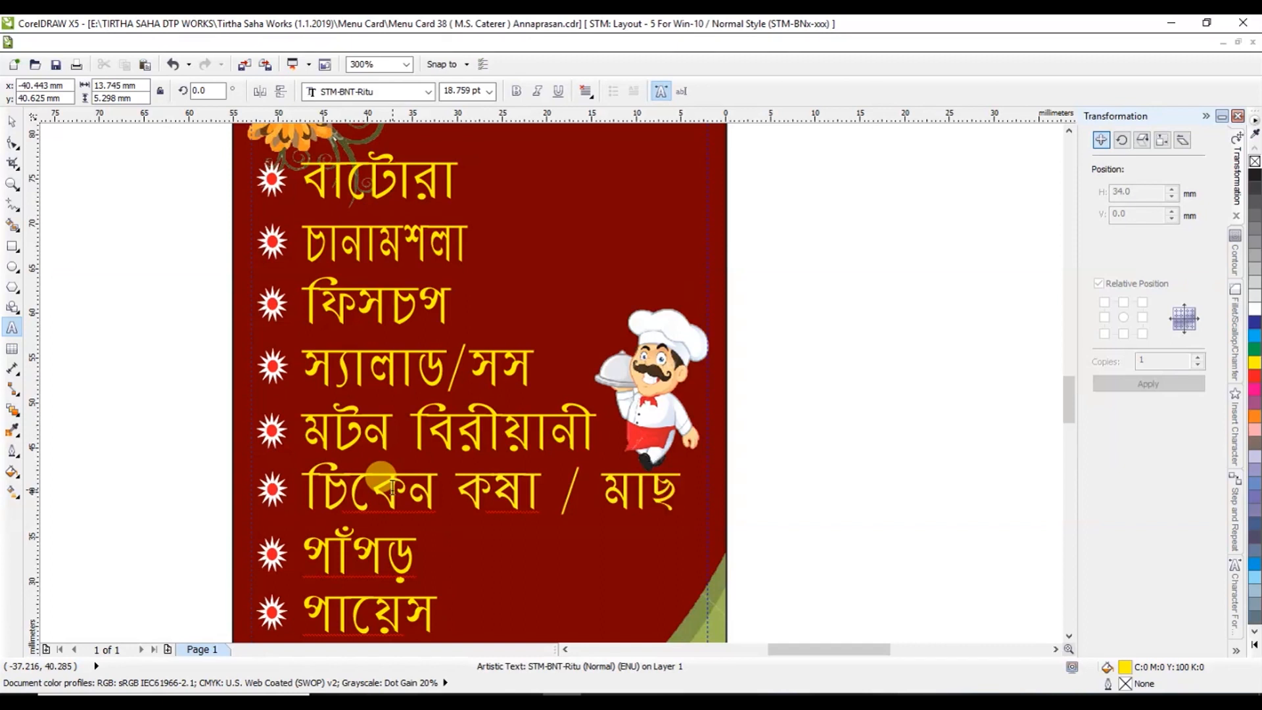
Step: Replace the seventh item in the menu list with চাটনী
left_click(394, 557)
key("ctrl+a")
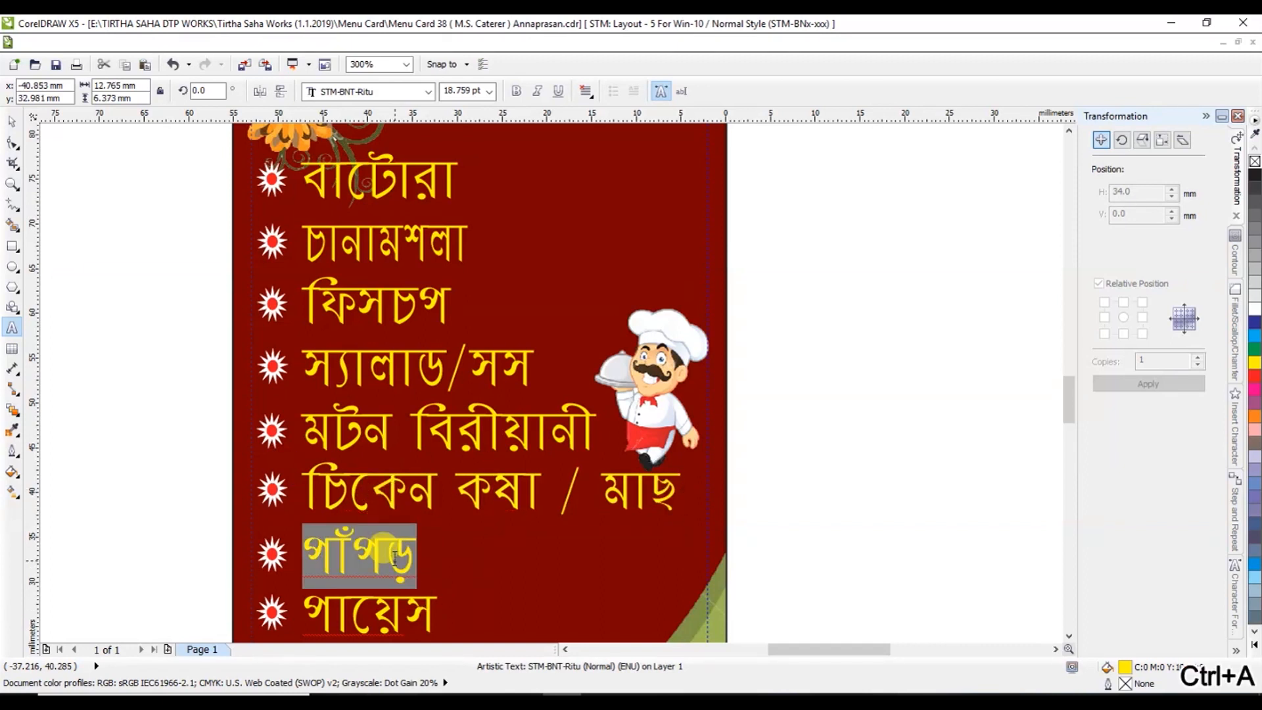
type("চাটনী")
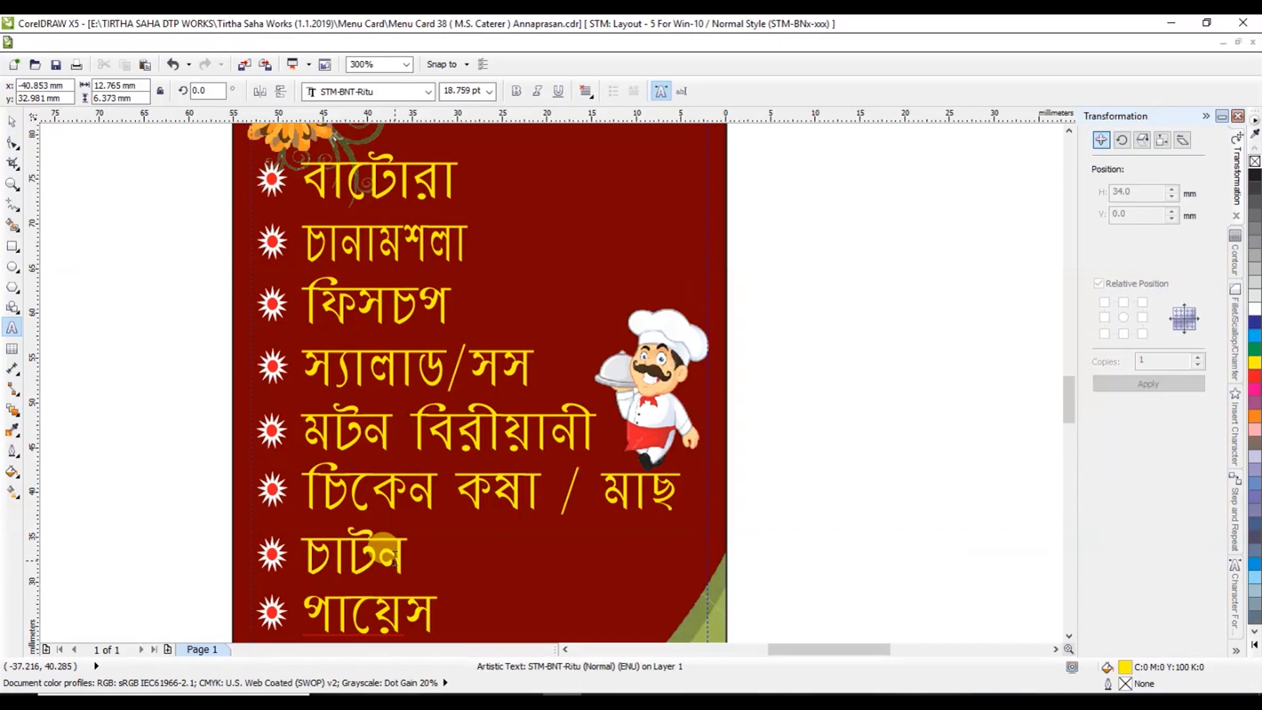
Step: Replace the eighth item in the menu list, below চাটনী, with পাঁপড়
scroll(328, 435, "down", 3)
scroll(323, 421, "up", 3)
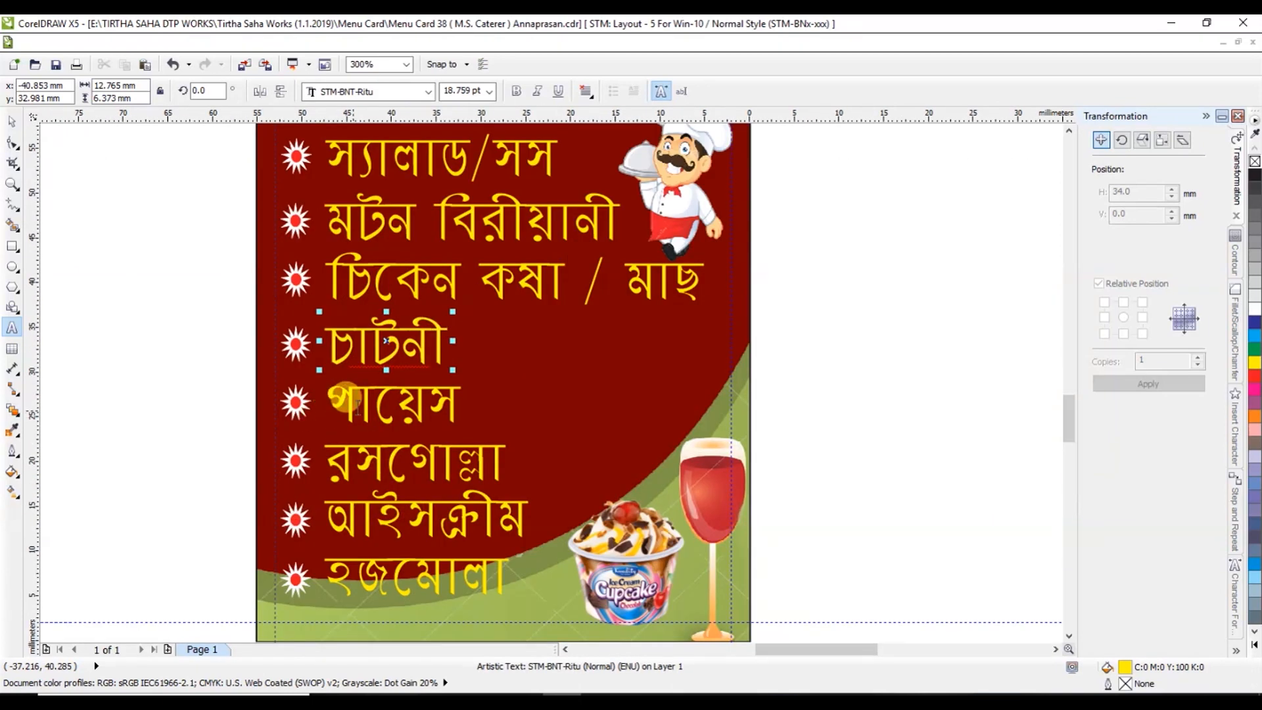
left_click(385, 391)
key("ctrl+a")
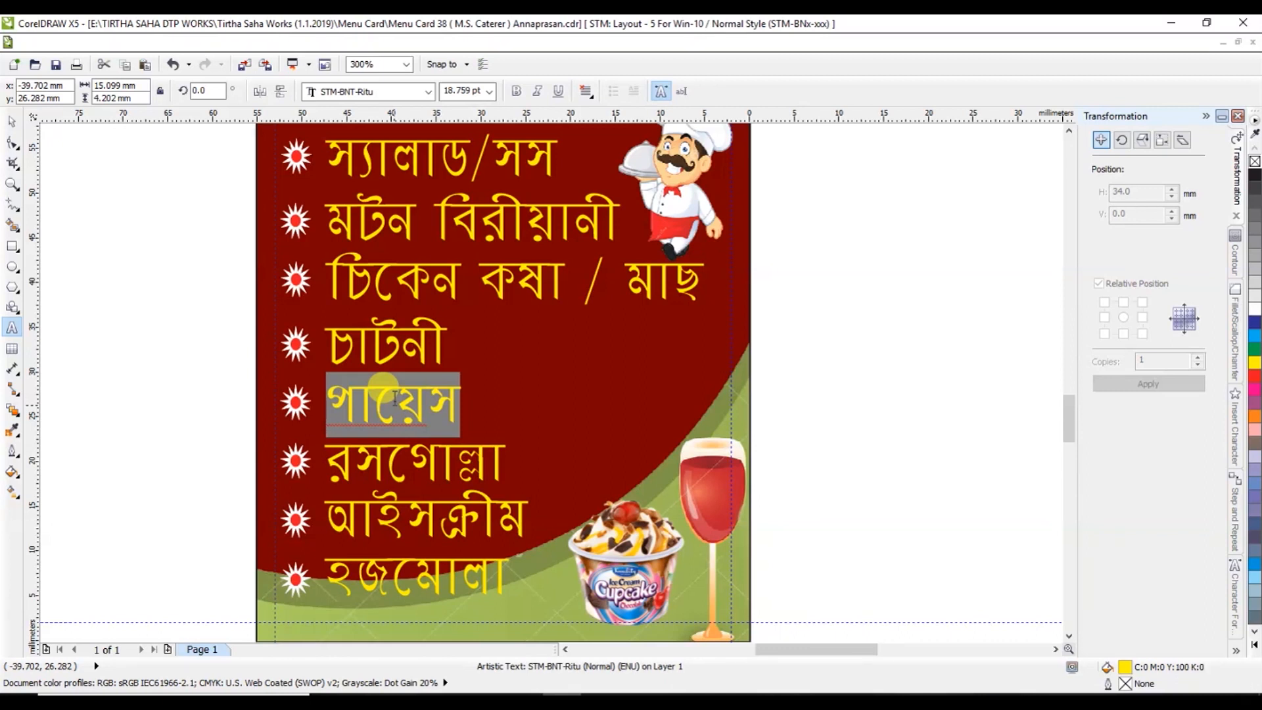
type("পাঁপড়")
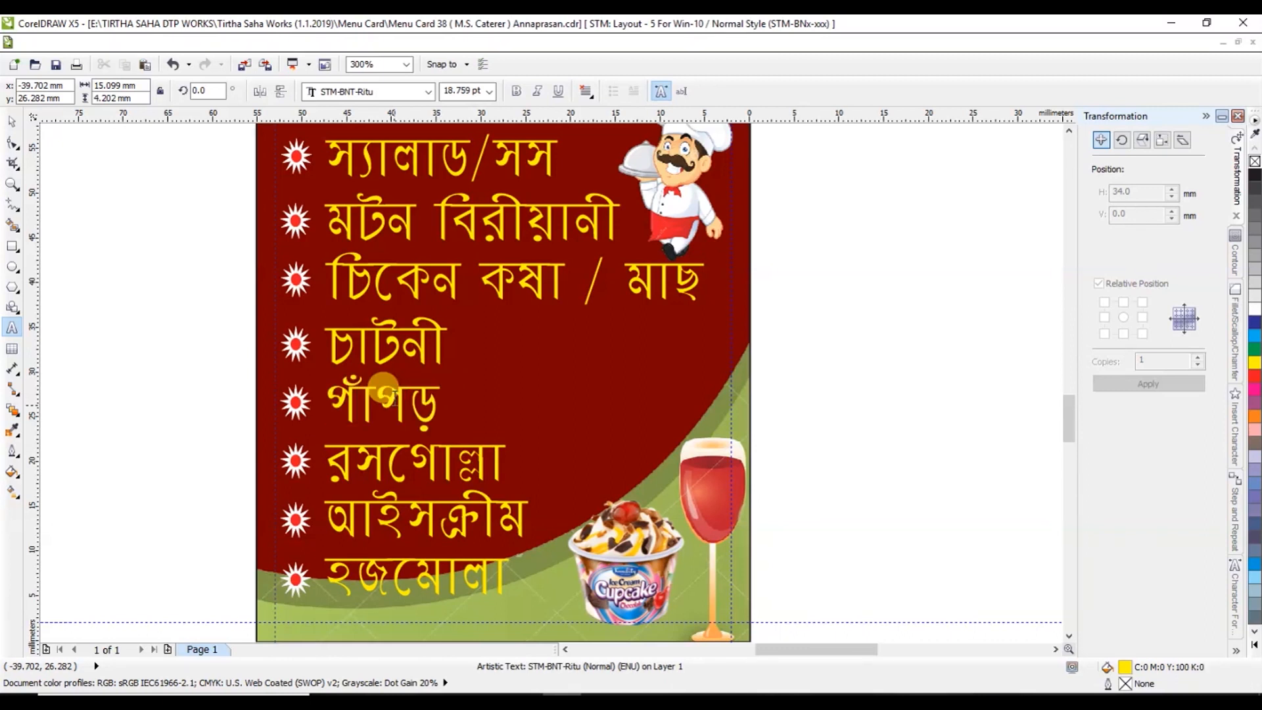
Step: Re-enter the ninth item in the menu list, below পাঁপড়, as রসগোল্লা
left_click(457, 460)
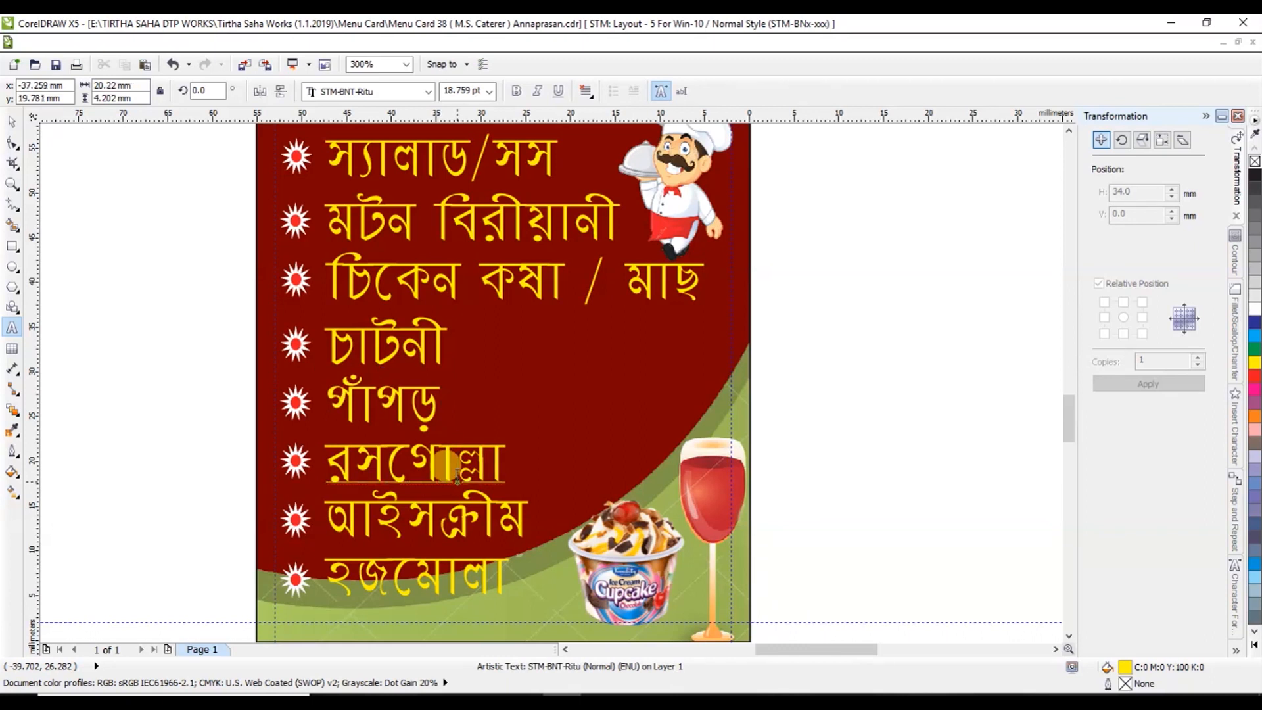
key("ctrl+a")
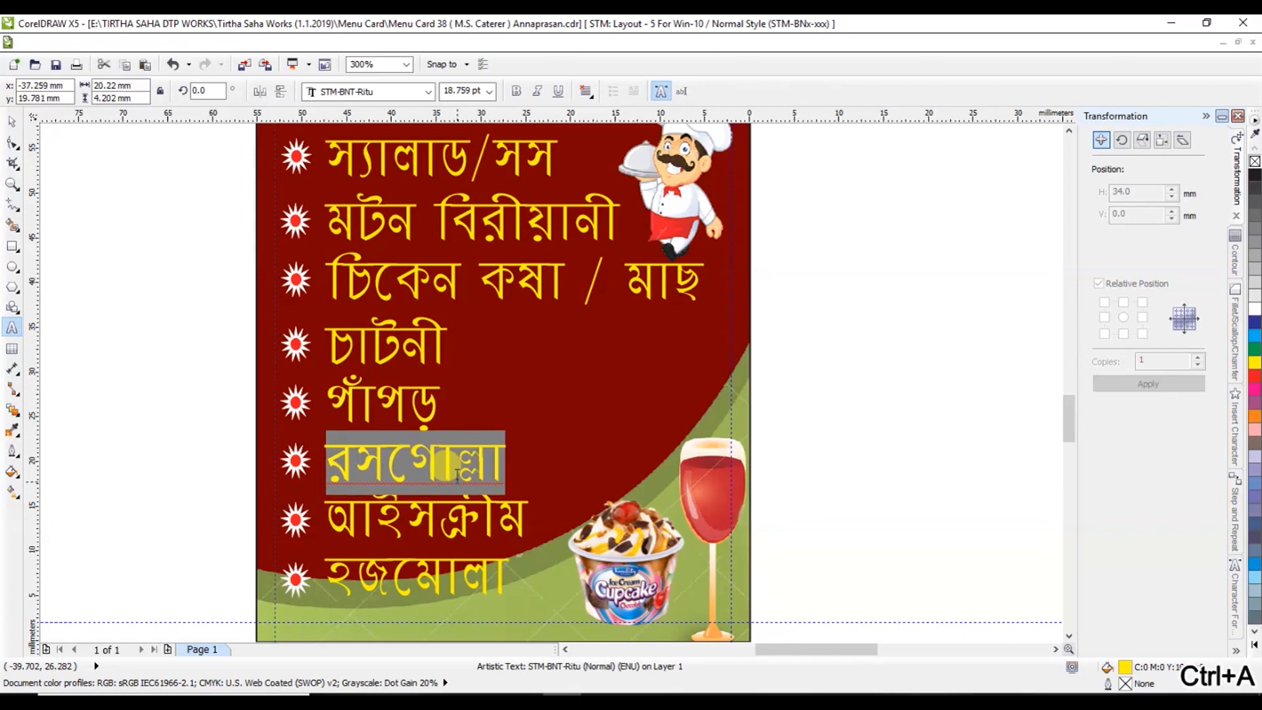
type("রসগোল্লা")
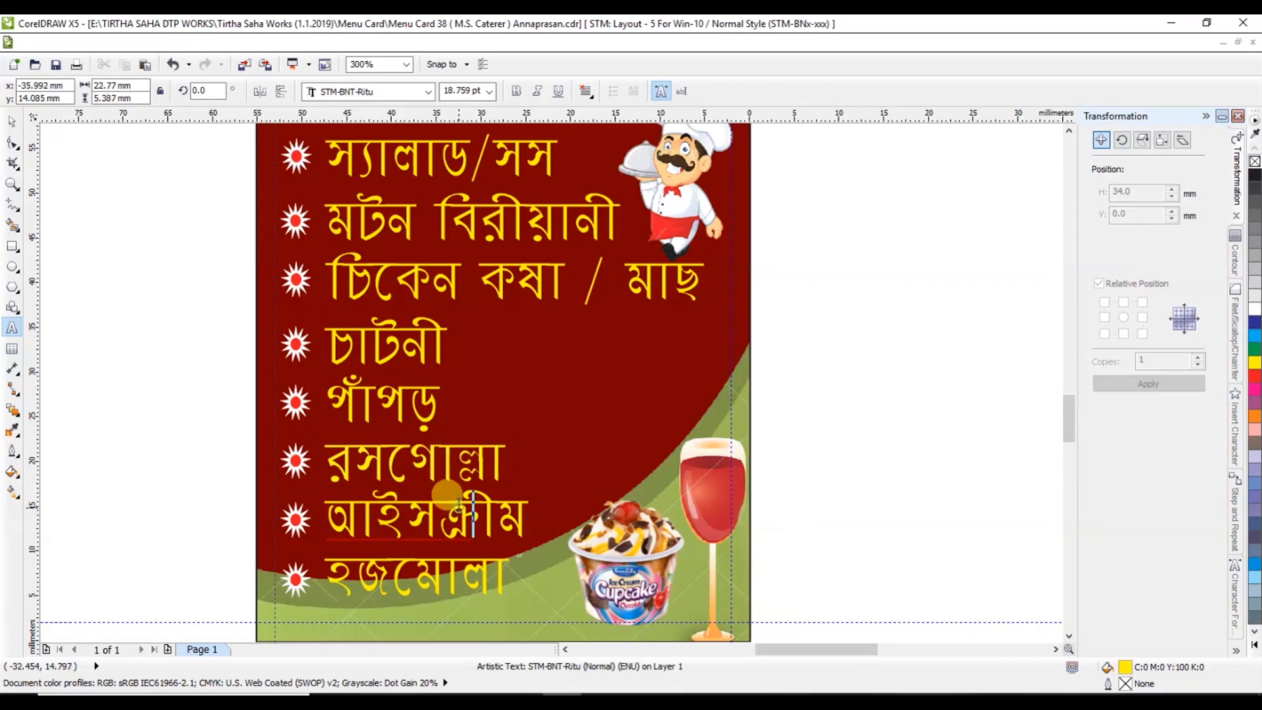
Step: Replace the tenth item in the menu list, below রসগোল্লা, with সন্দেশ
left_click(459, 505)
key("ctrl+a")
type("সন্দেশ")
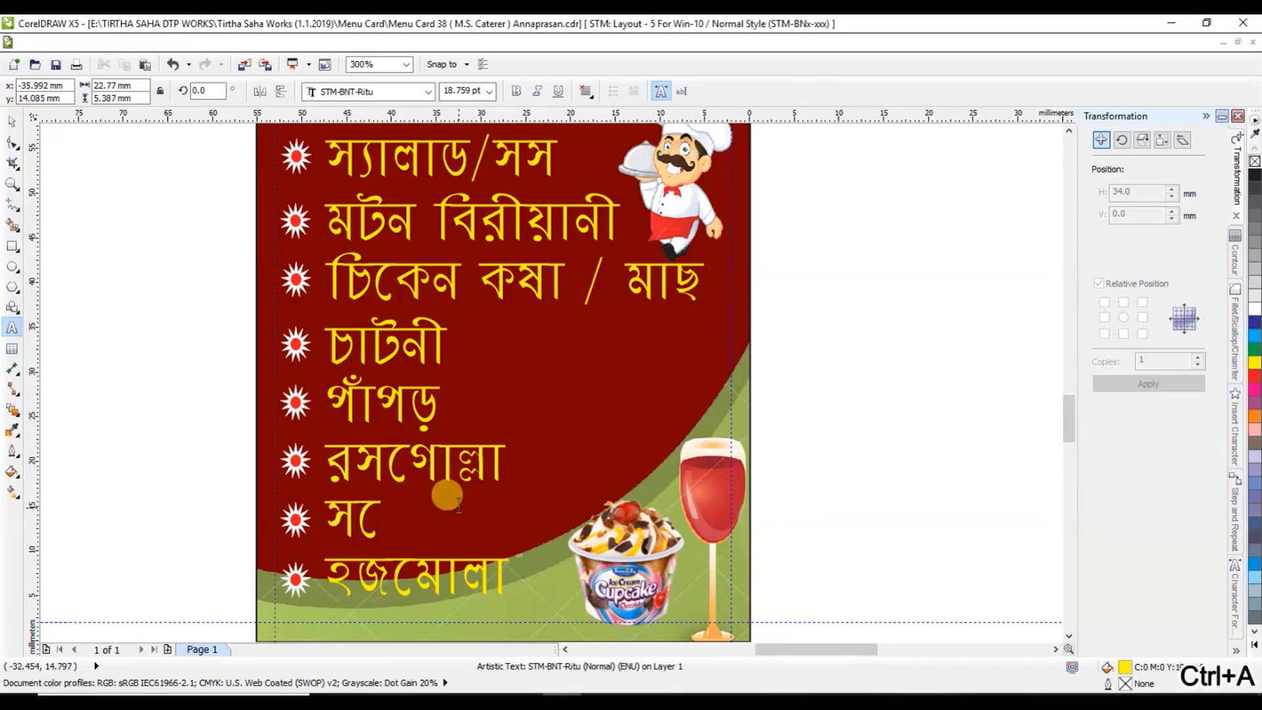
Step: Replace the last item in the menu list, below সন্দেশ, with পান মশলা
left_click(418, 567)
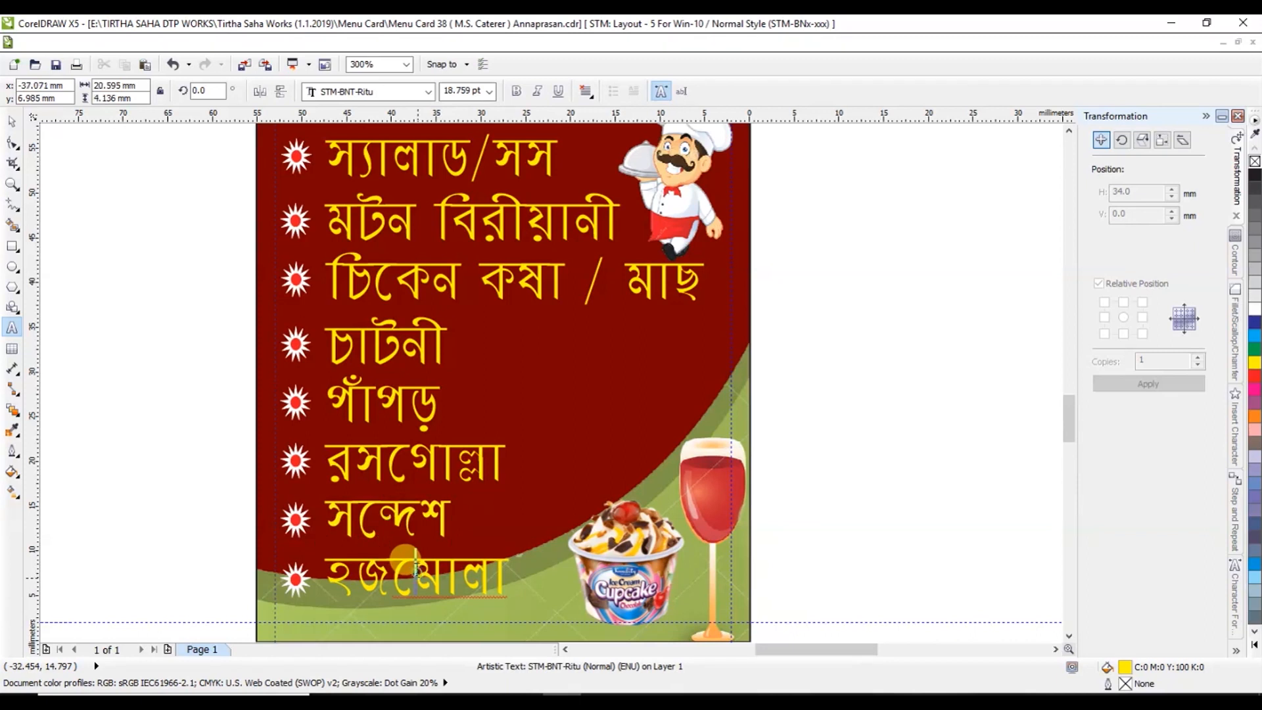
key("ctrl+a")
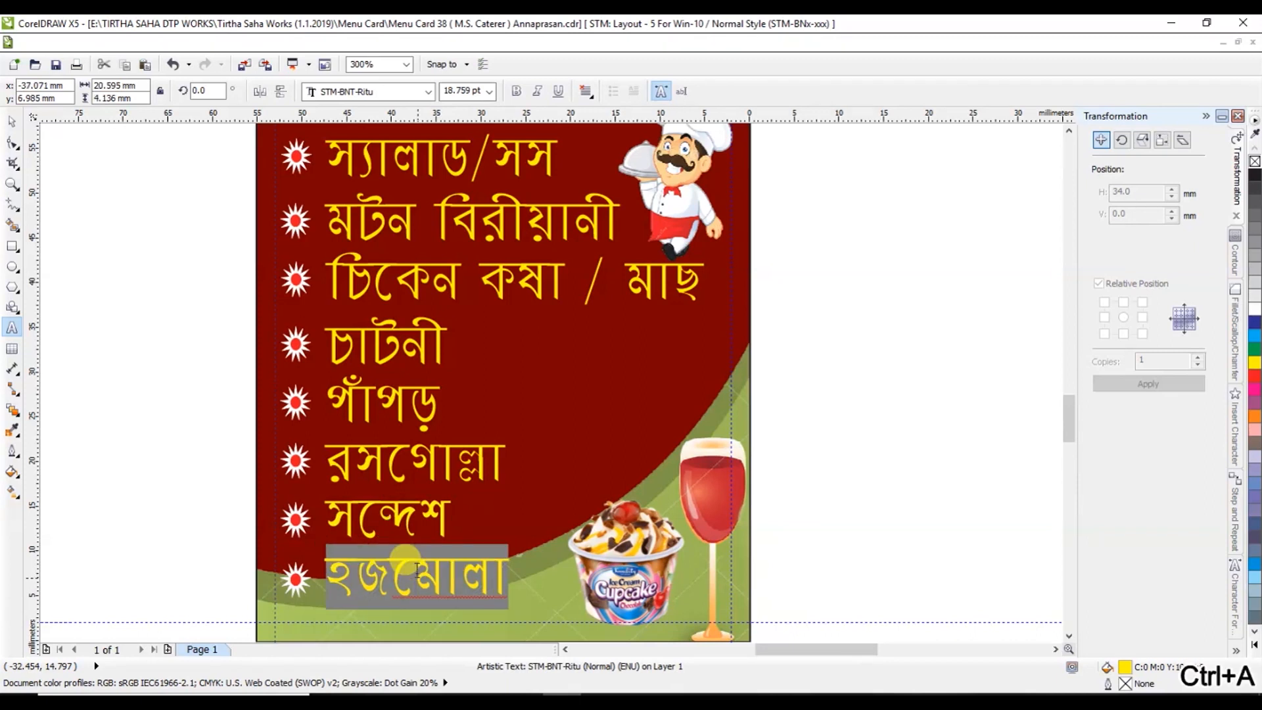
type("পান")
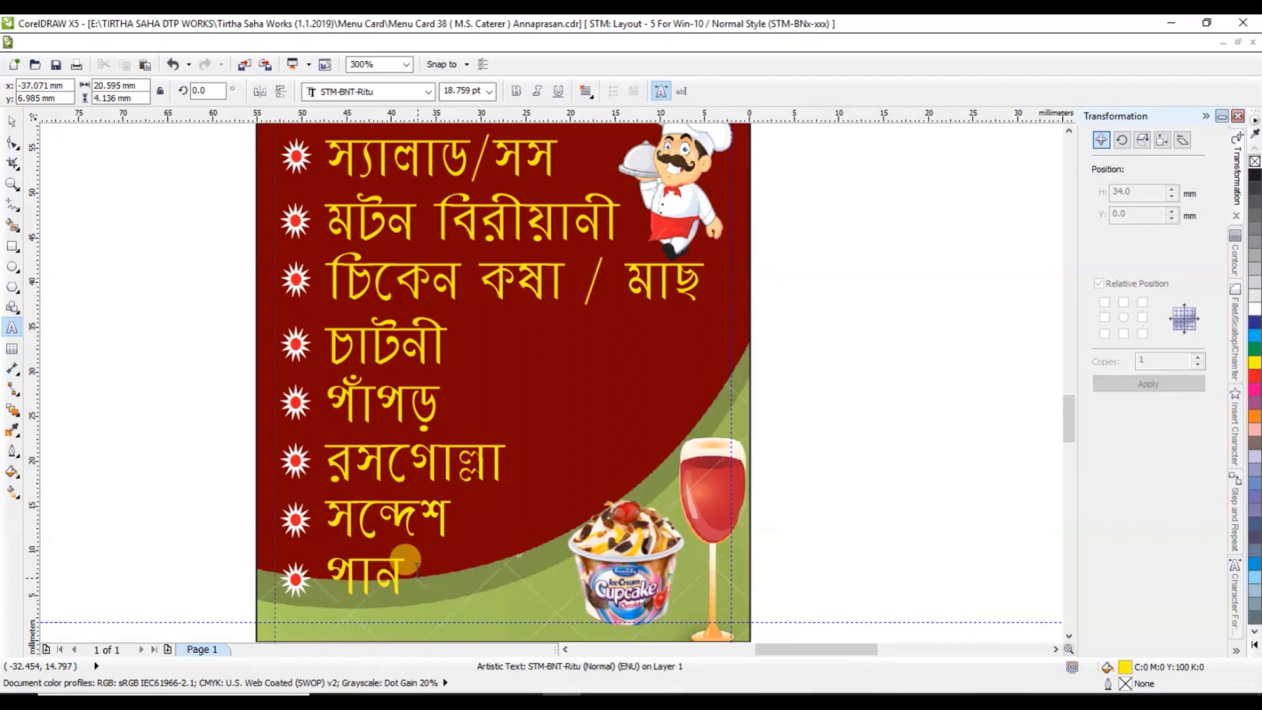
type(" মশলা")
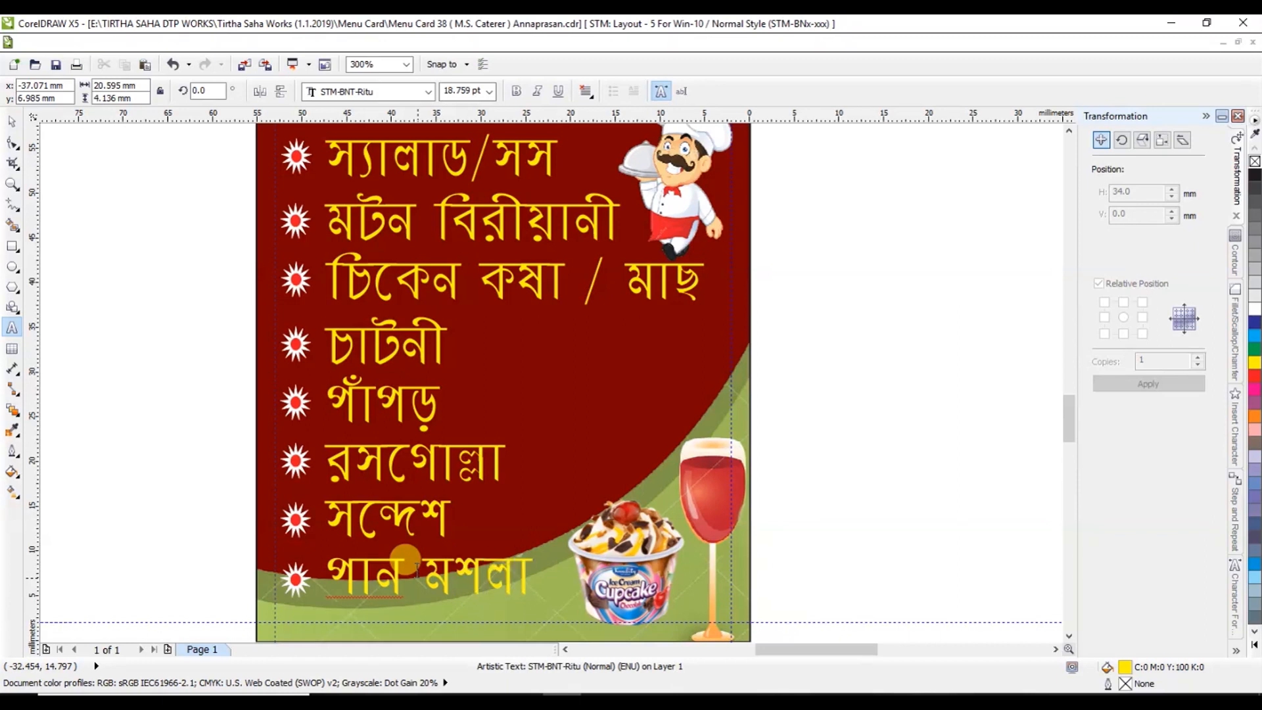
scroll(409, 483, "down", 2)
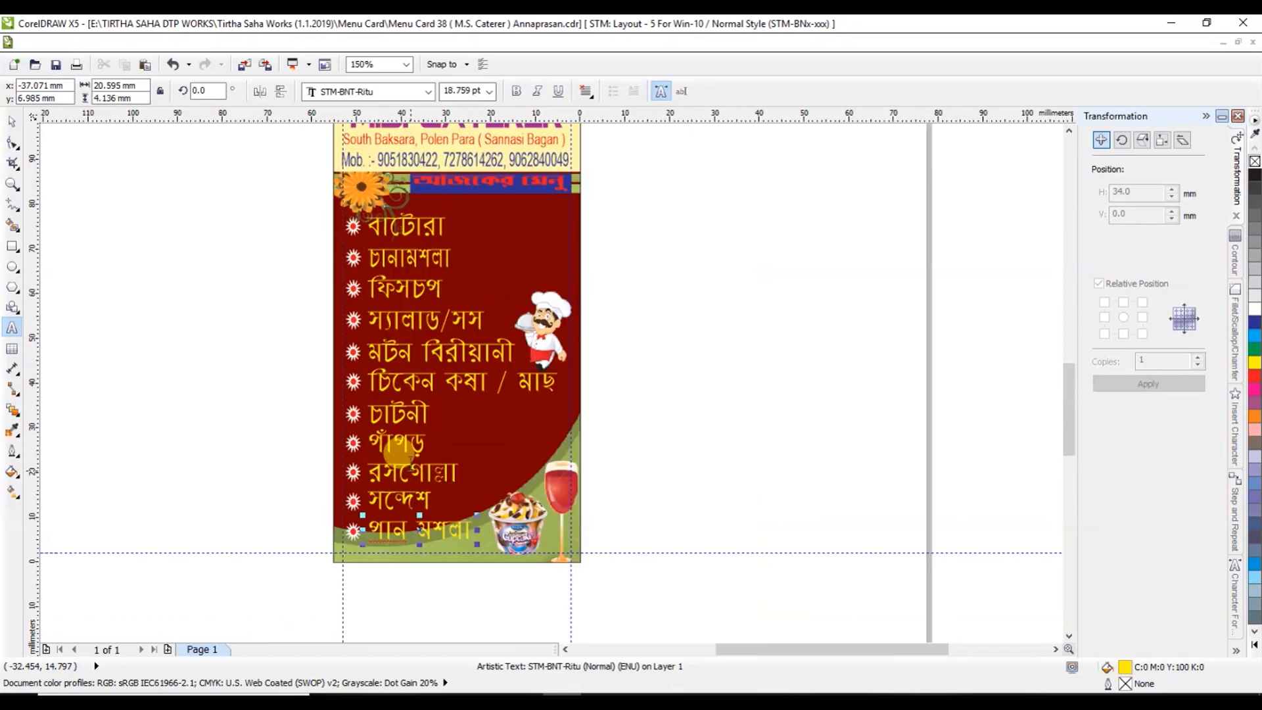
left_click(12, 122)
left_click(12, 184)
left_click_drag(307, 213, 572, 547)
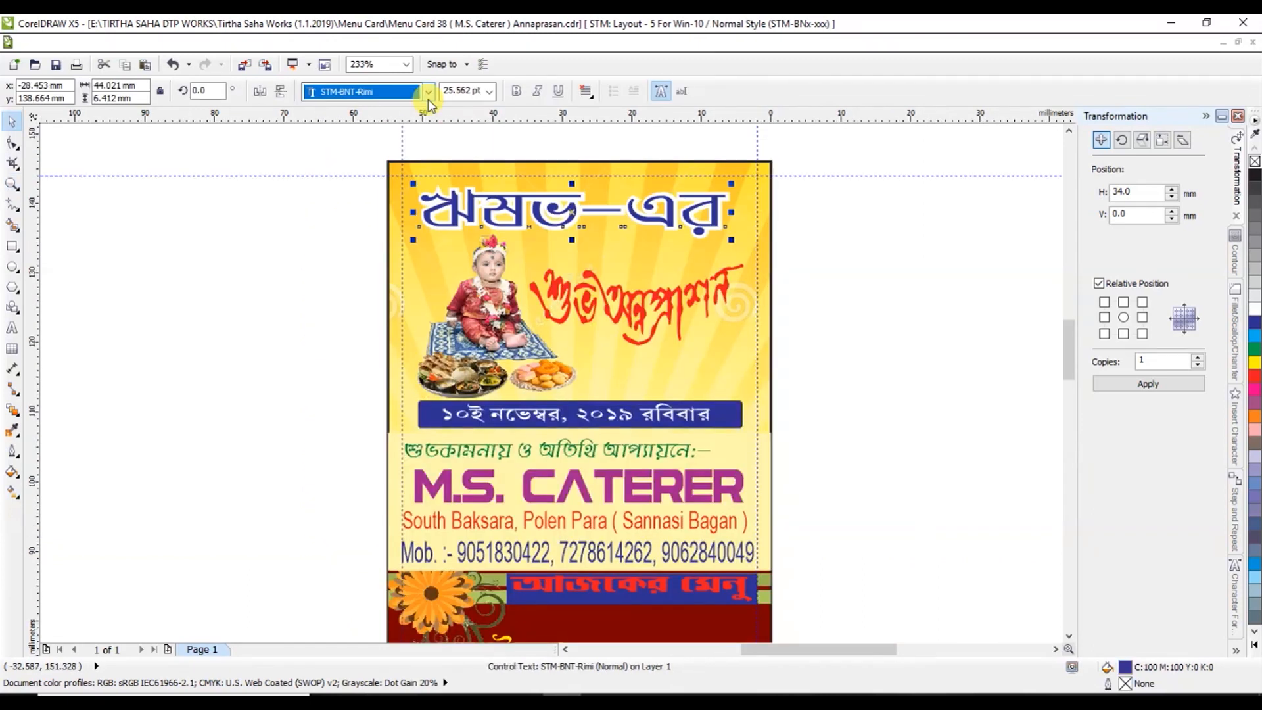
left_click(428, 97)
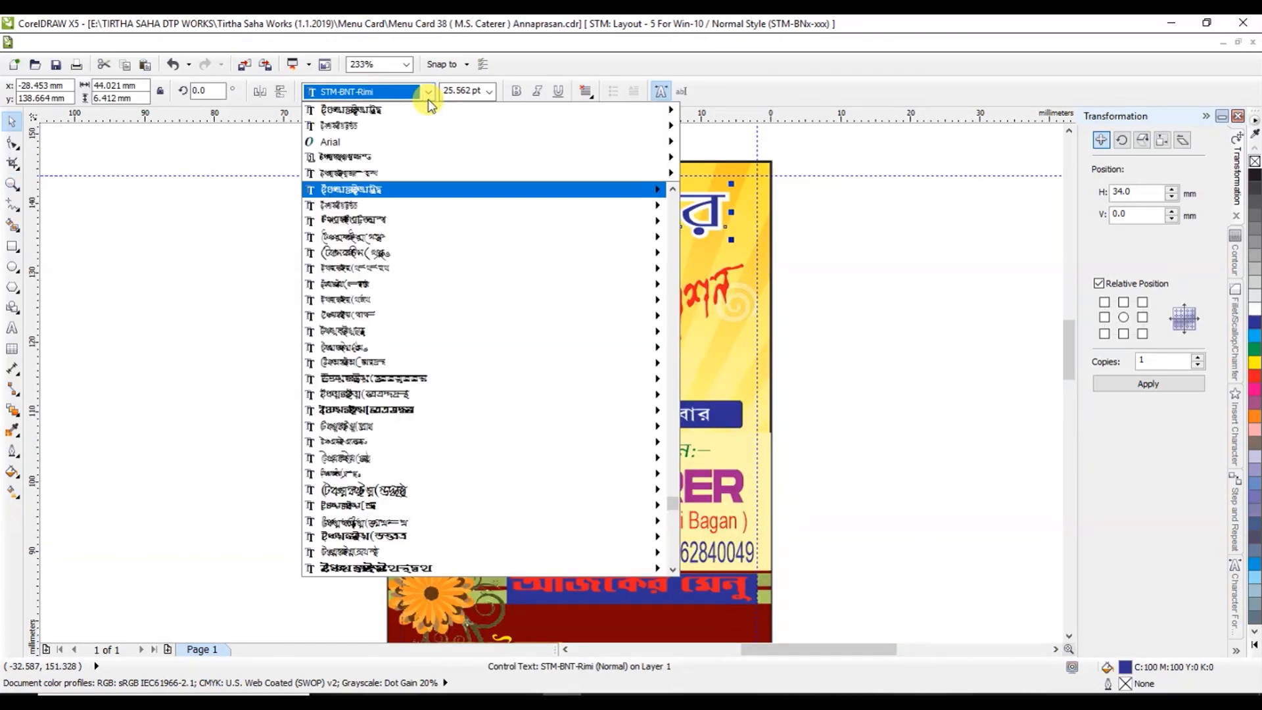
key("Down")
key("Escape")
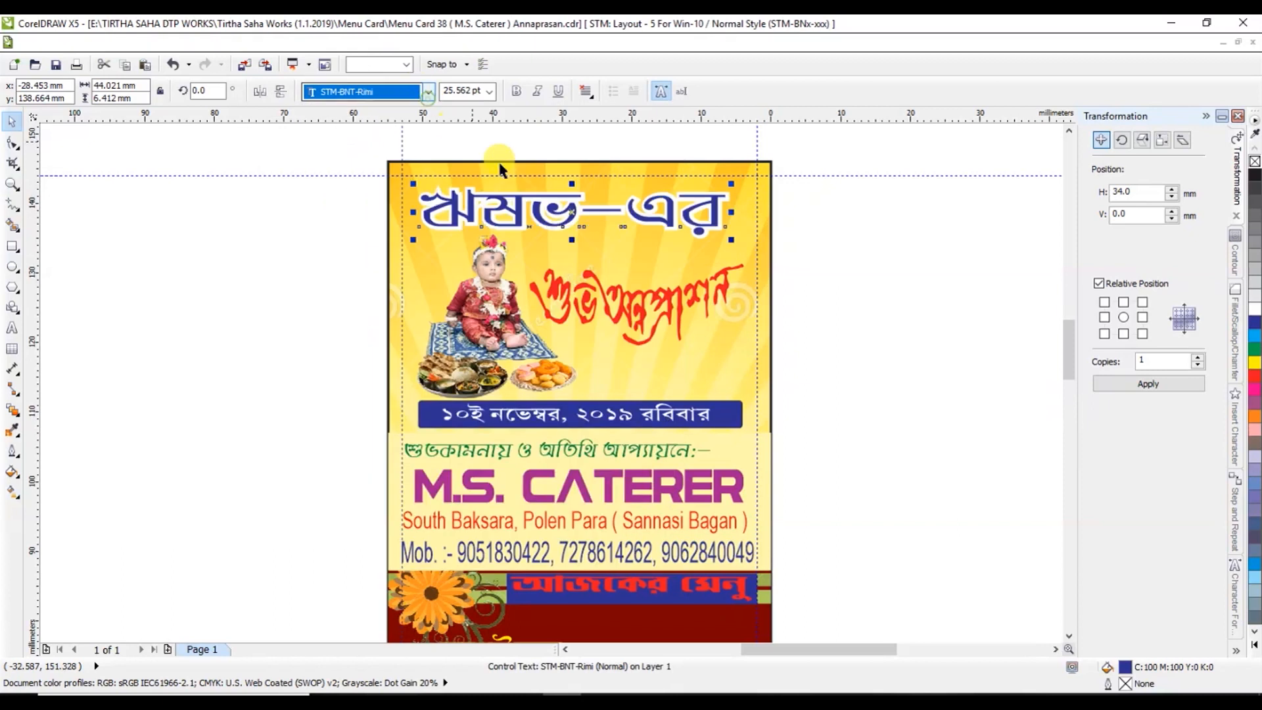
Step: Move the child's name heading partly off the card's right edge and set its font to STM-BNT-Sananda
left_click_drag(513, 214, 776, 226)
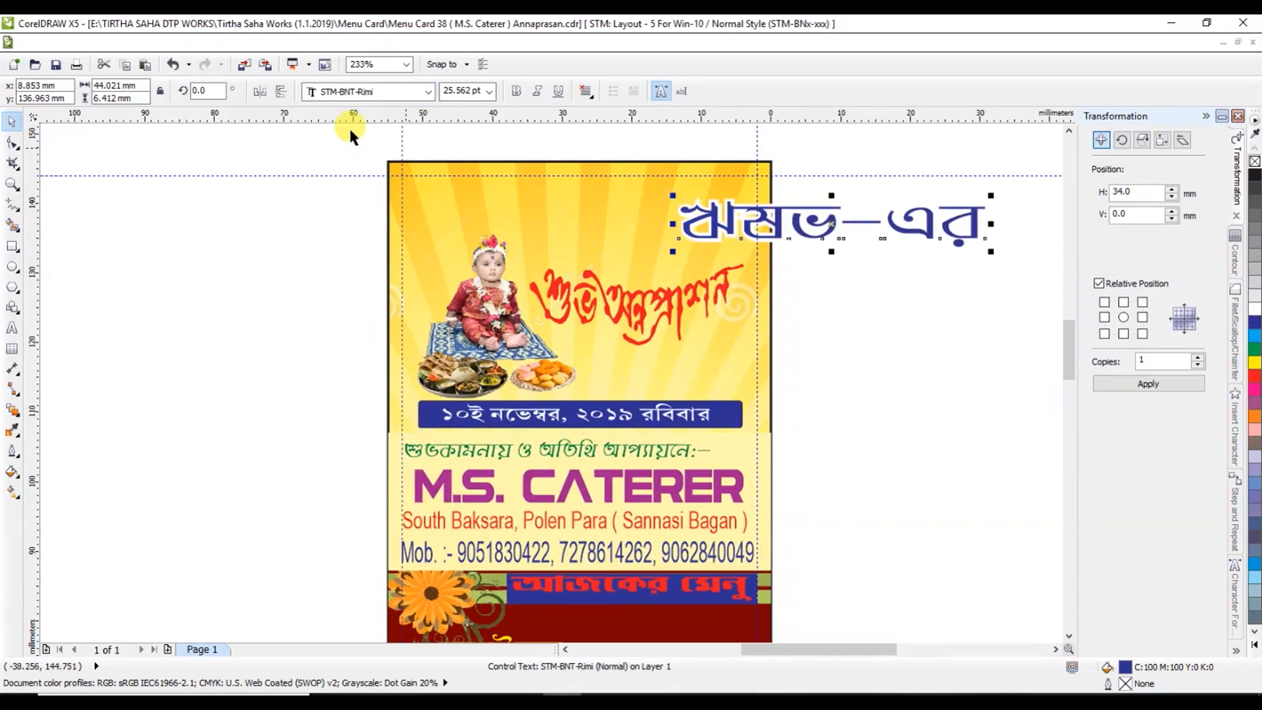
left_click(429, 92)
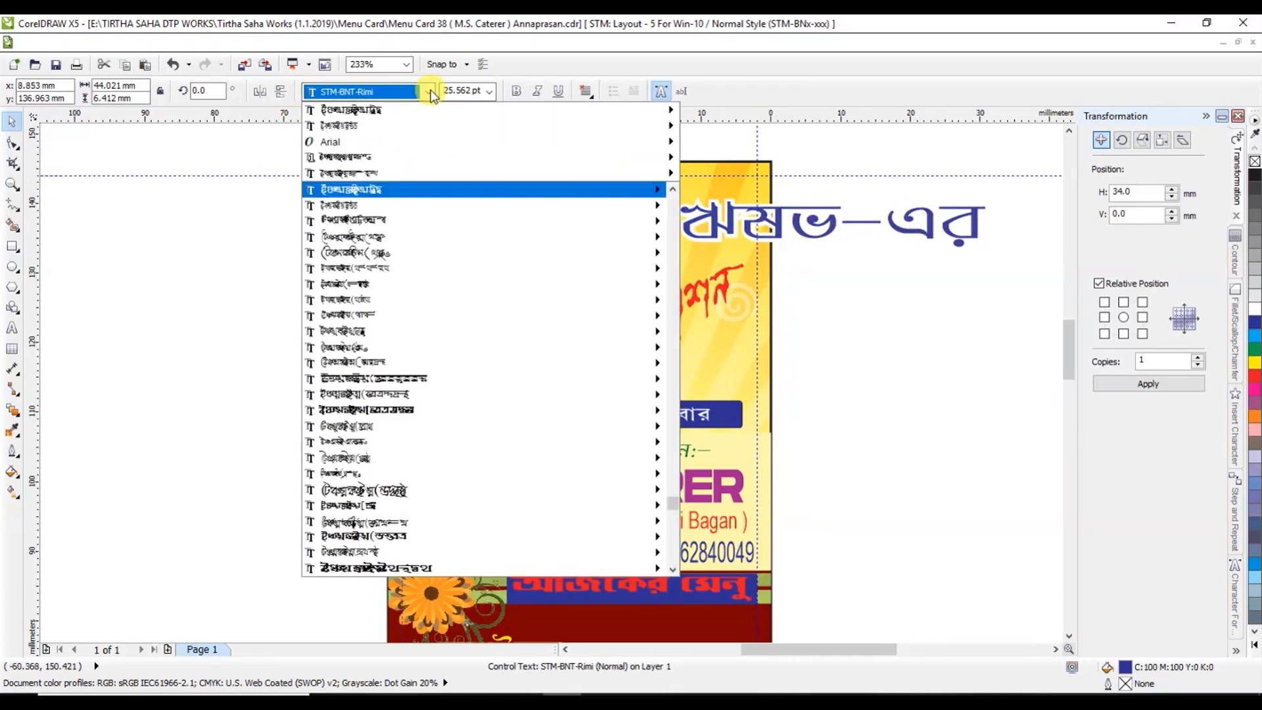
key("Down")
key("Down")
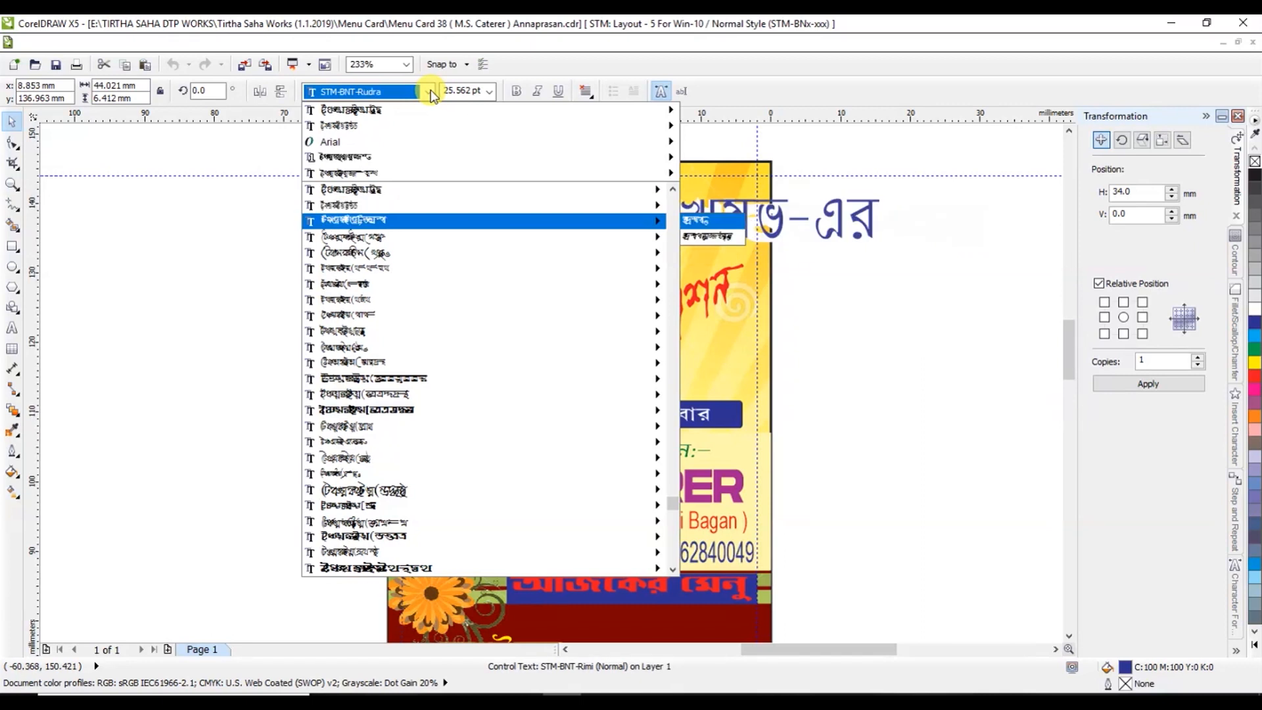
key("Down")
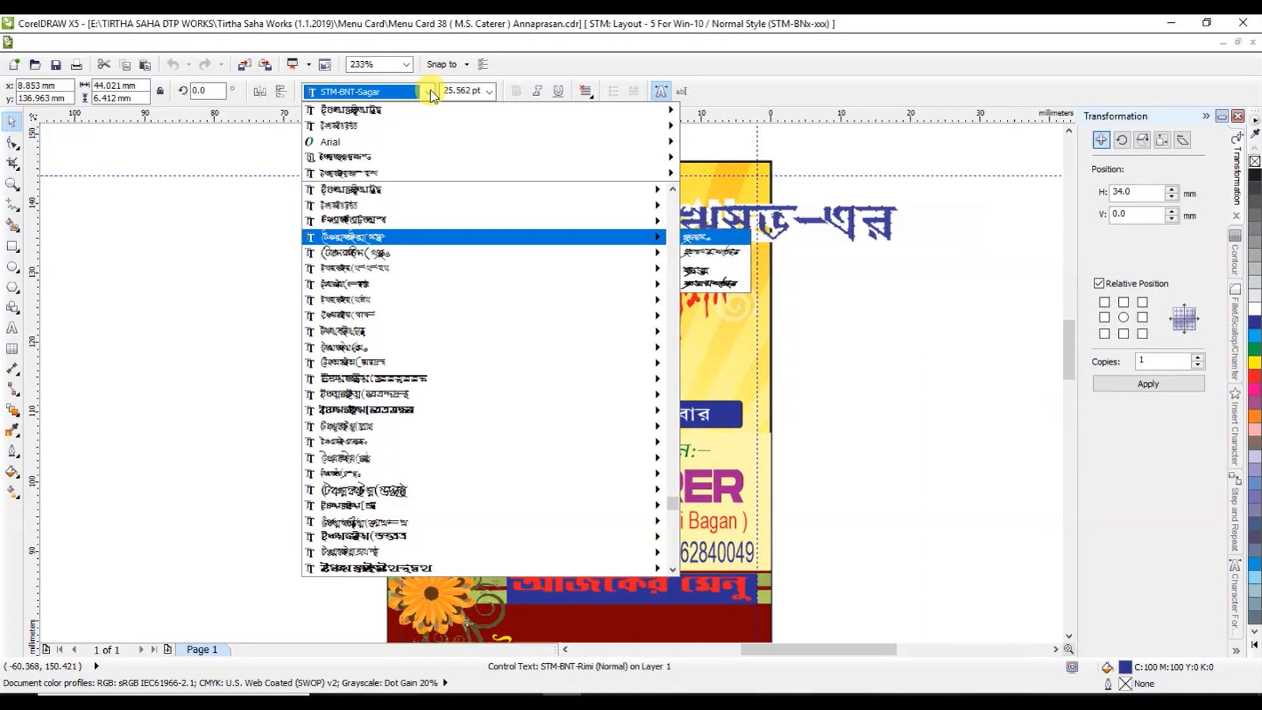
key("Down")
key("Down")
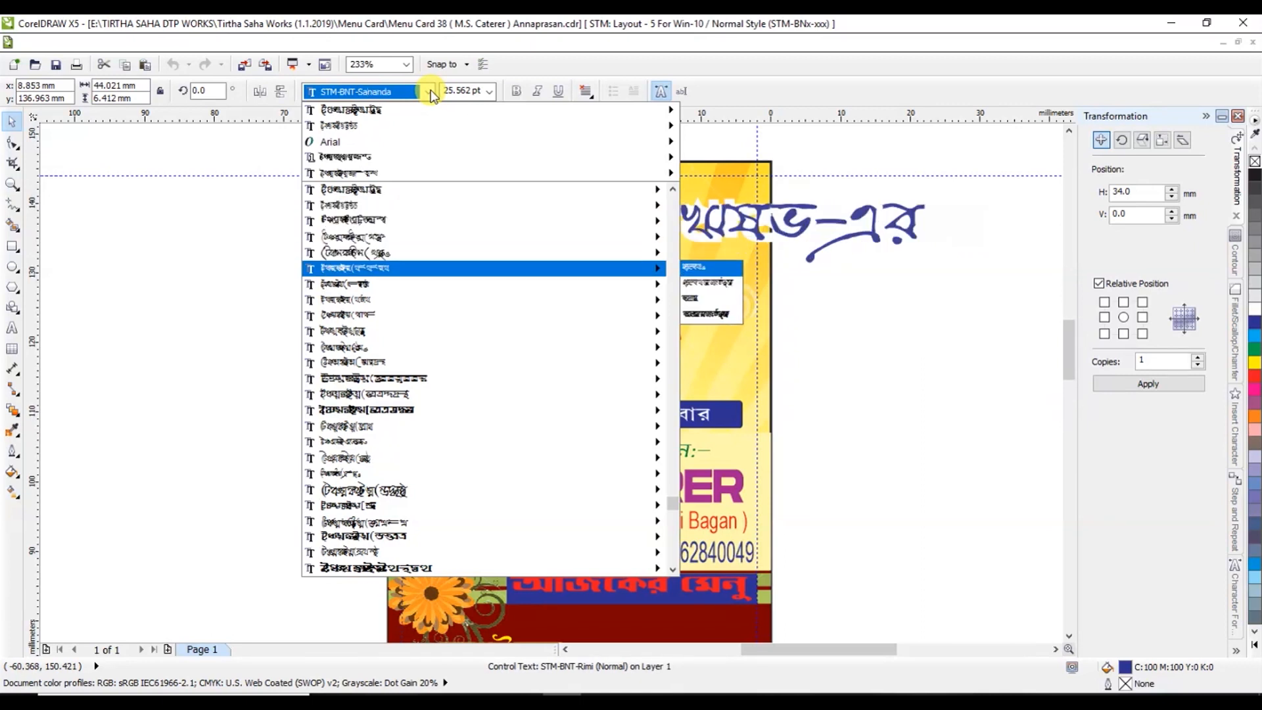
key("Down")
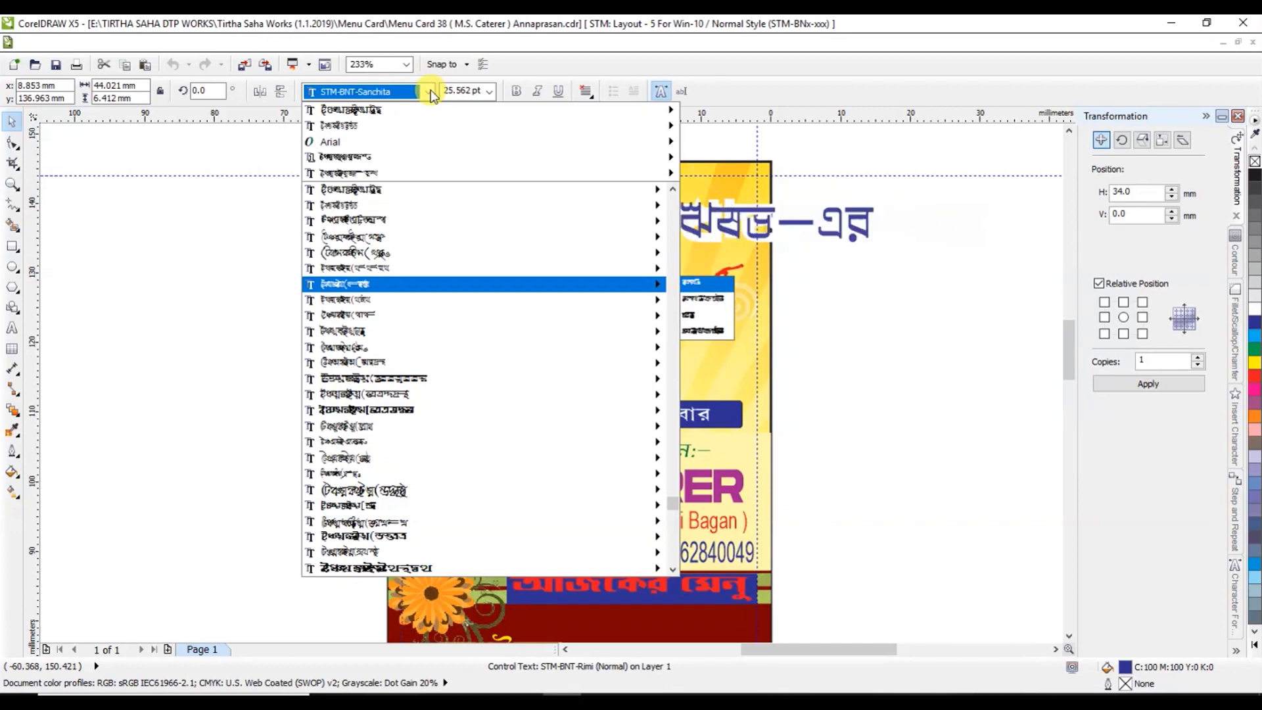
key("Up")
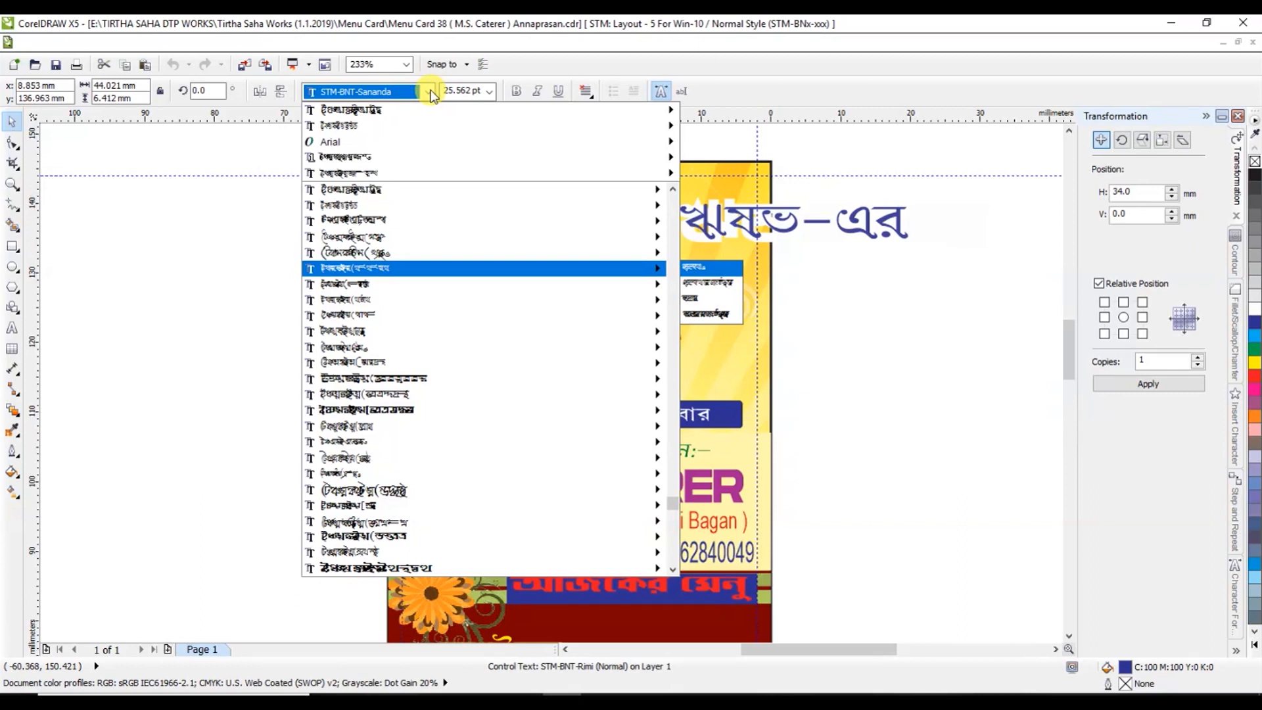
key("Return")
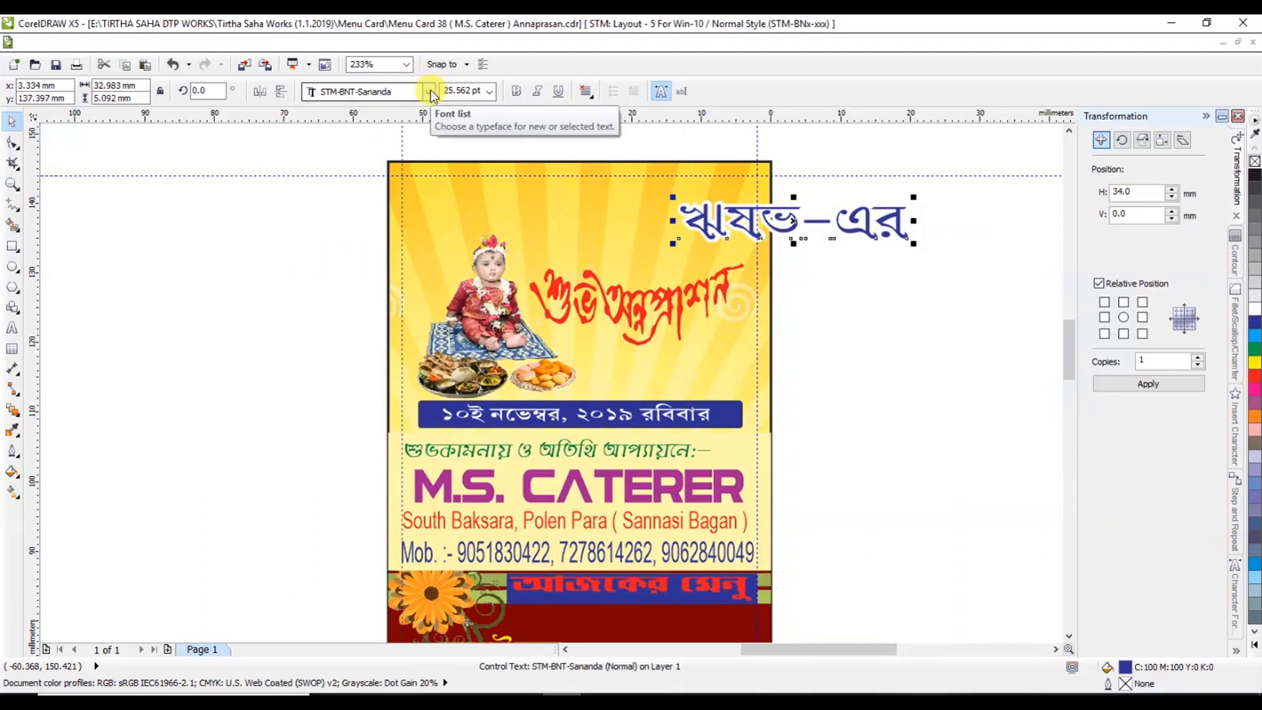
Step: Move the name heading back to the top of the card and enlarge it to about 49.3 mm wide and 8.3 mm high
left_click_drag(721, 220, 451, 199)
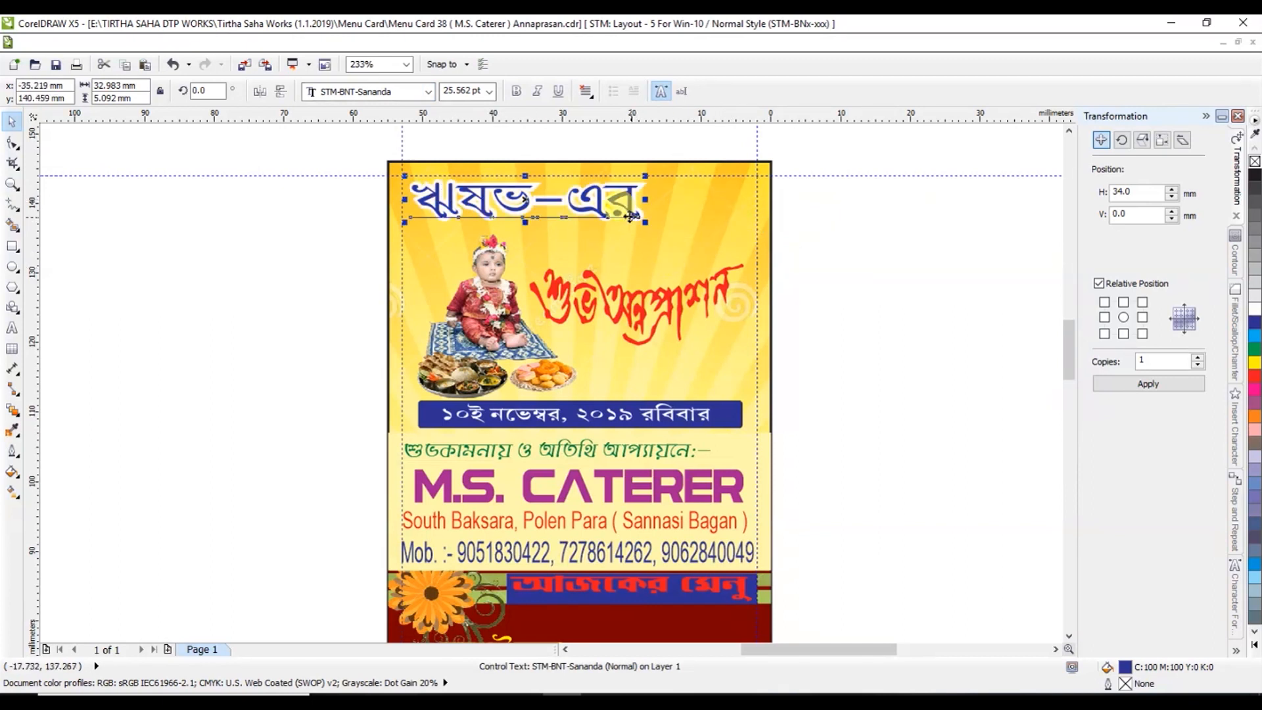
left_click_drag(646, 222, 763, 265)
scroll(572, 213, "up", 3)
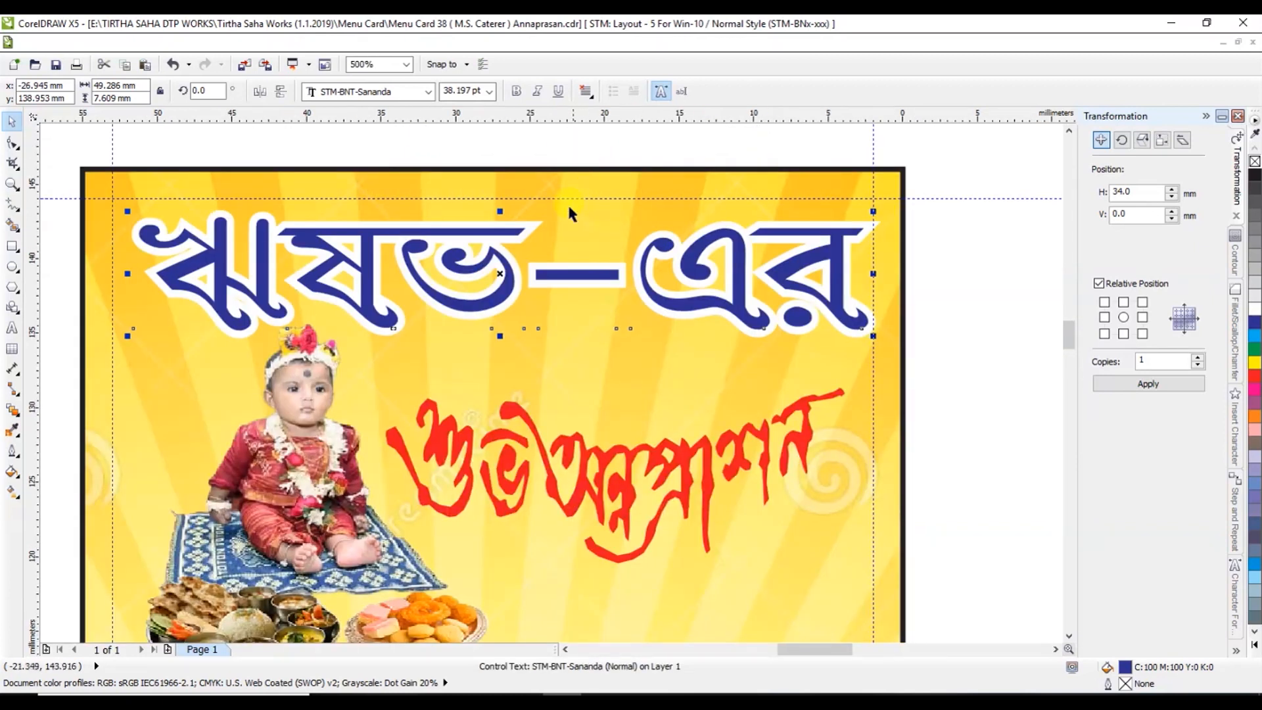
left_click_drag(501, 210, 477, 220)
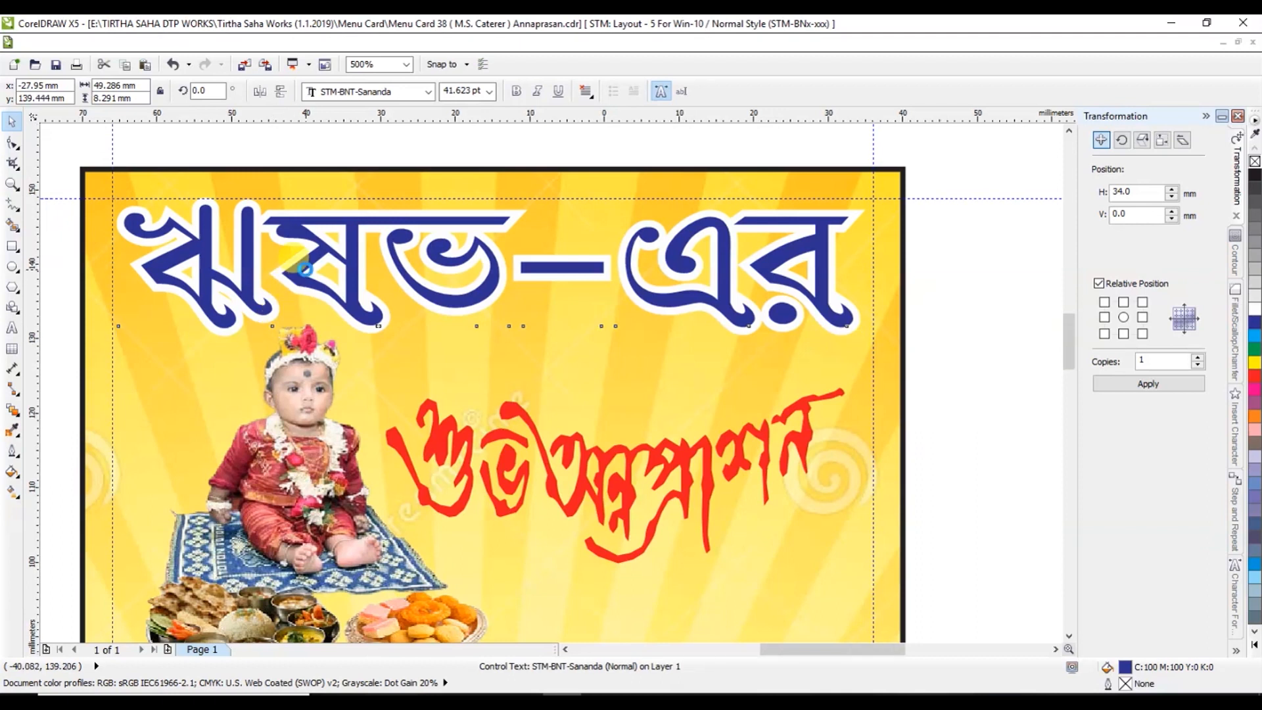
Step: Delete the picture of the seated baby with food plates below the name heading
scroll(307, 270, "down", 1)
left_click(303, 340)
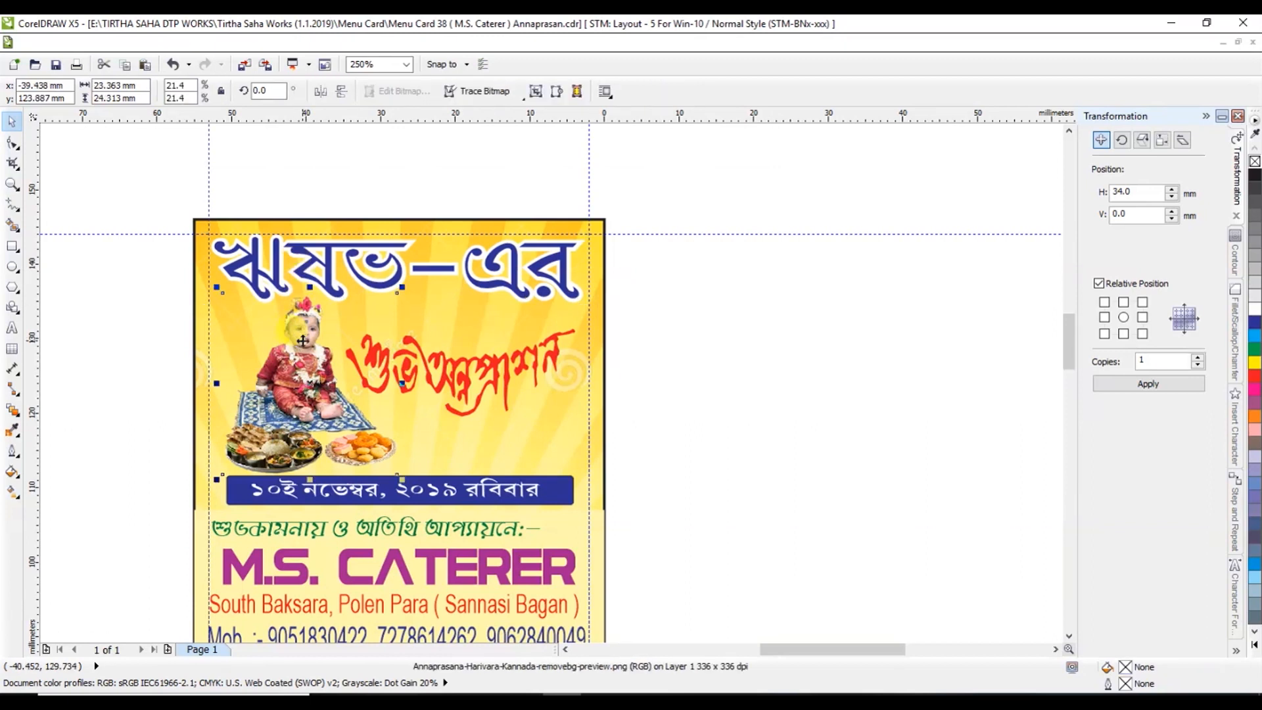
key("Delete")
Step: Import the picture Annaprasan-removebg-preview from the Downloads folder and place it on the card
right_click(727, 344)
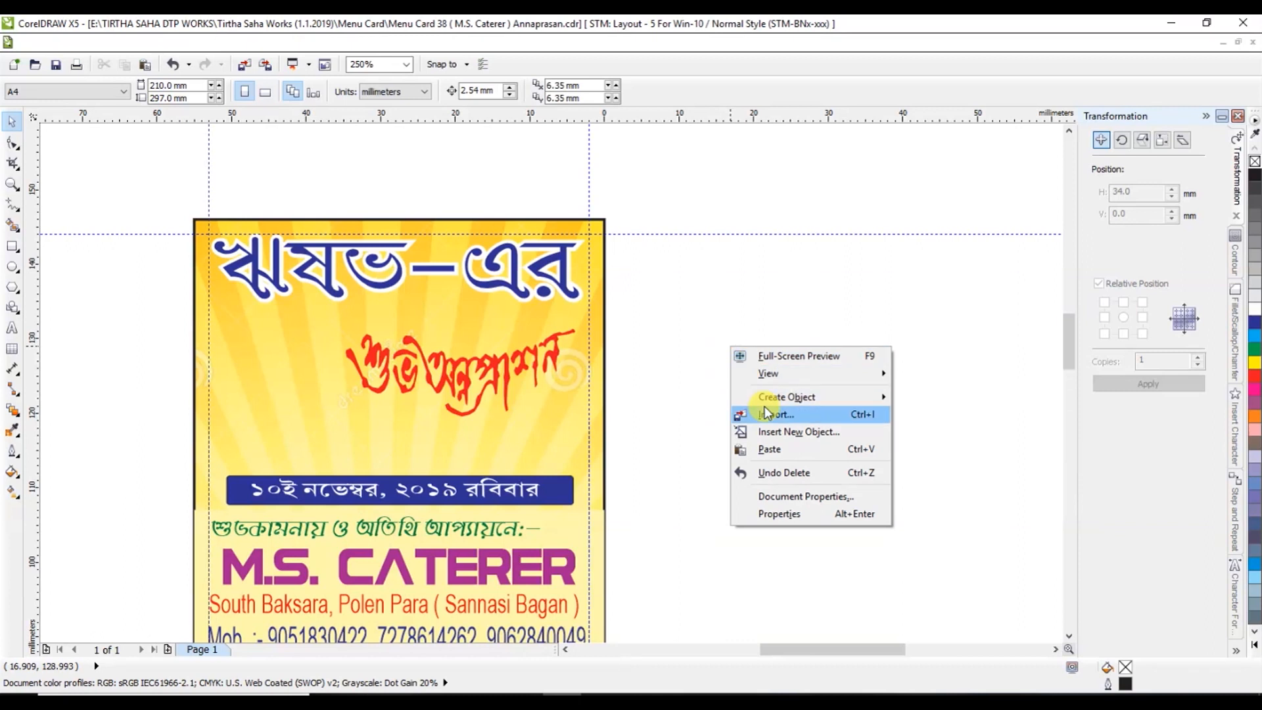
left_click(765, 409)
left_click(854, 287)
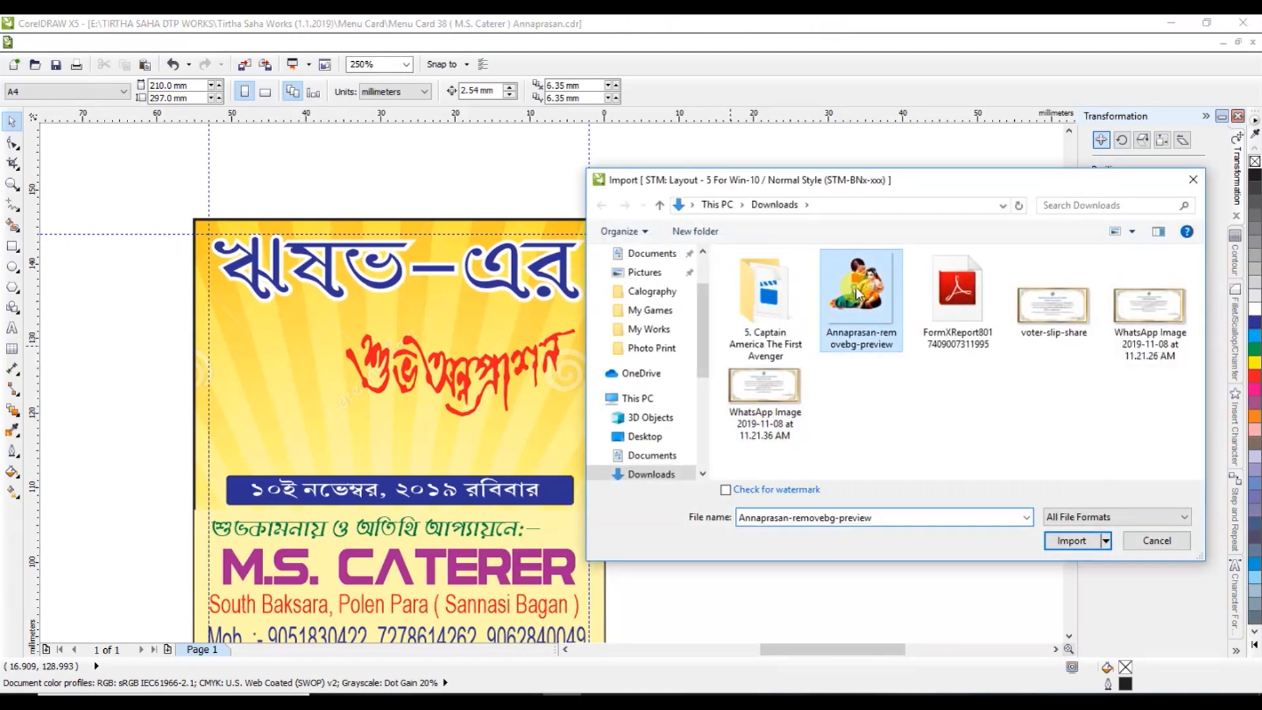
left_click(1069, 541)
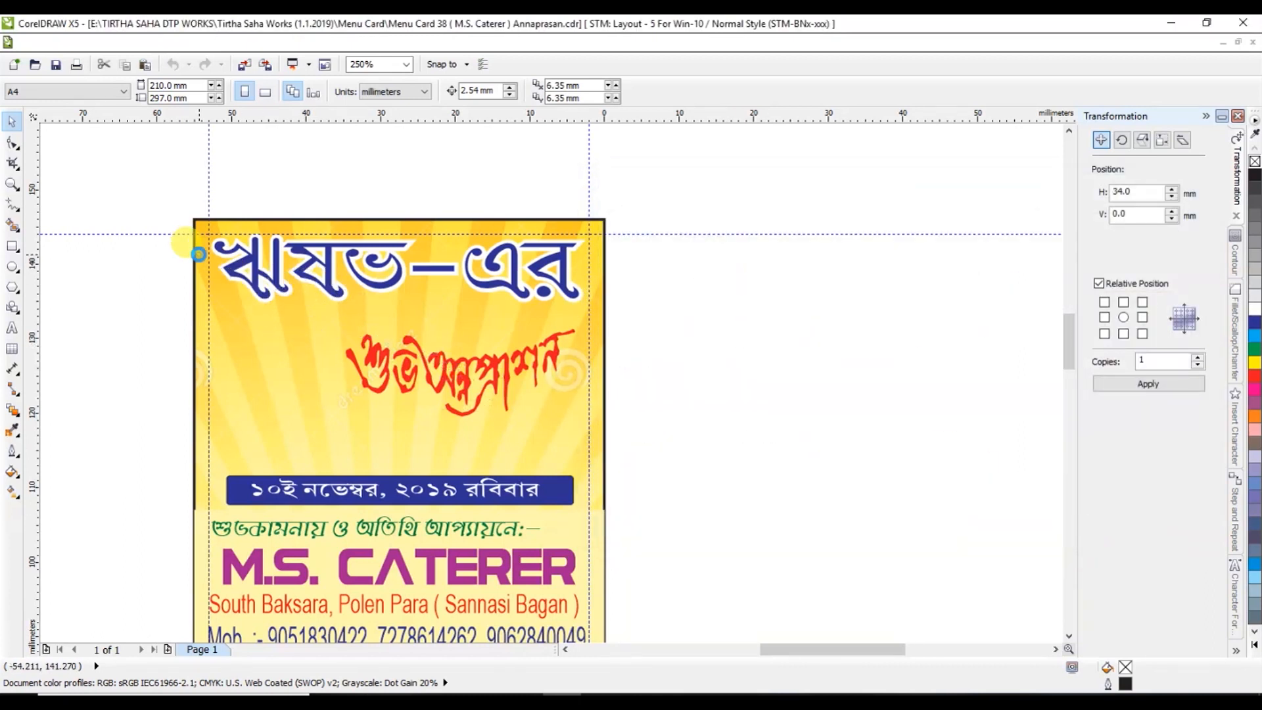
left_click(194, 249)
Step: Scale the imported mother-and-child picture to about 35% and move it to the empty area right of the card
scroll(304, 222, "down", 1)
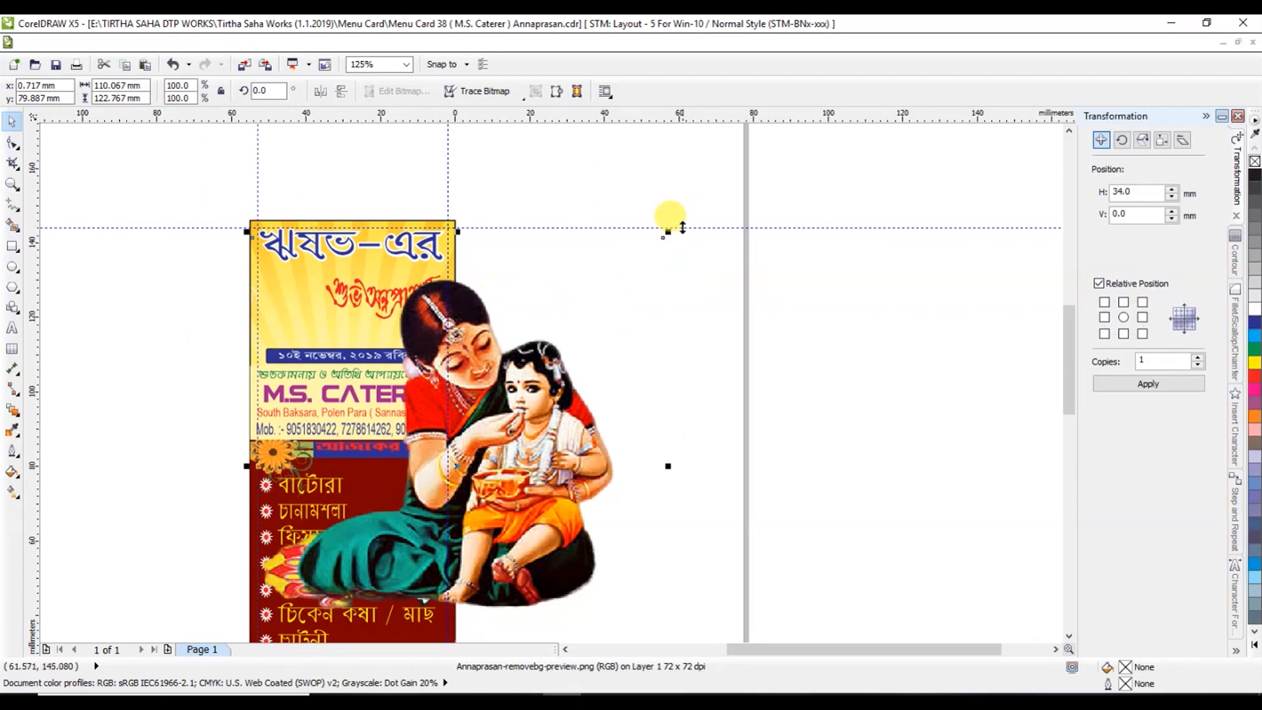
left_click_drag(669, 233, 401, 528)
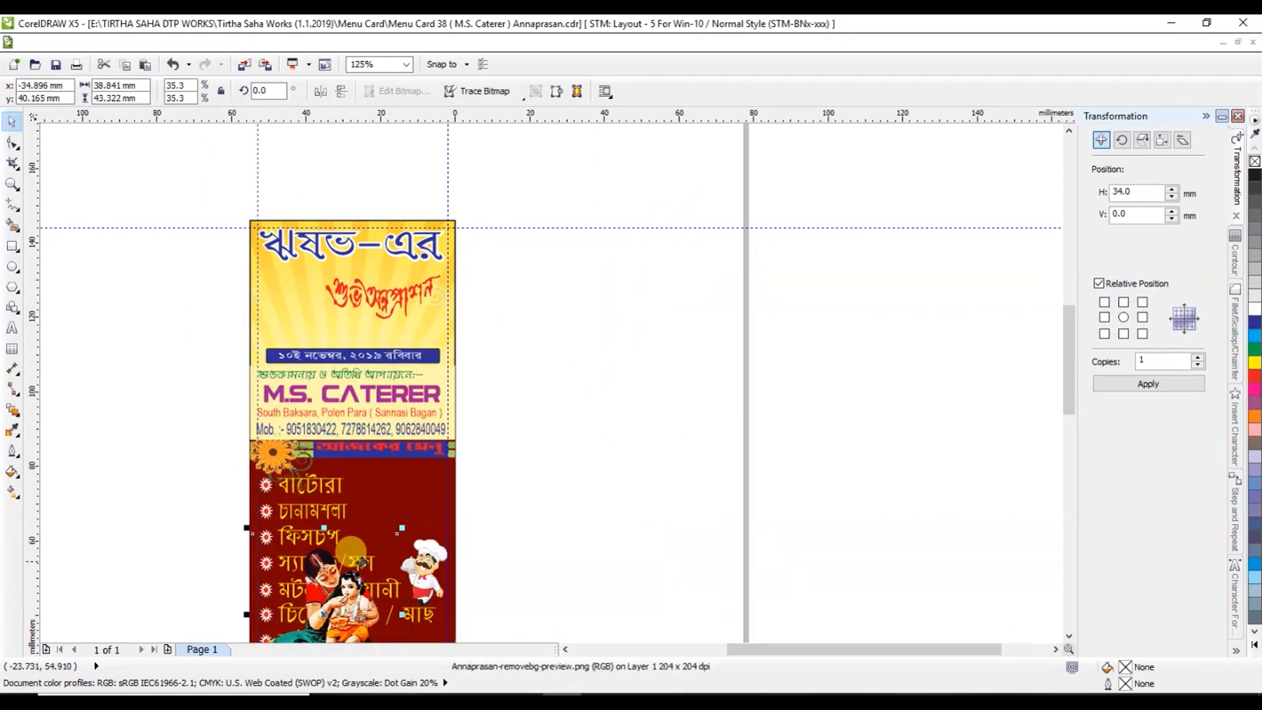
left_click_drag(339, 575, 543, 309)
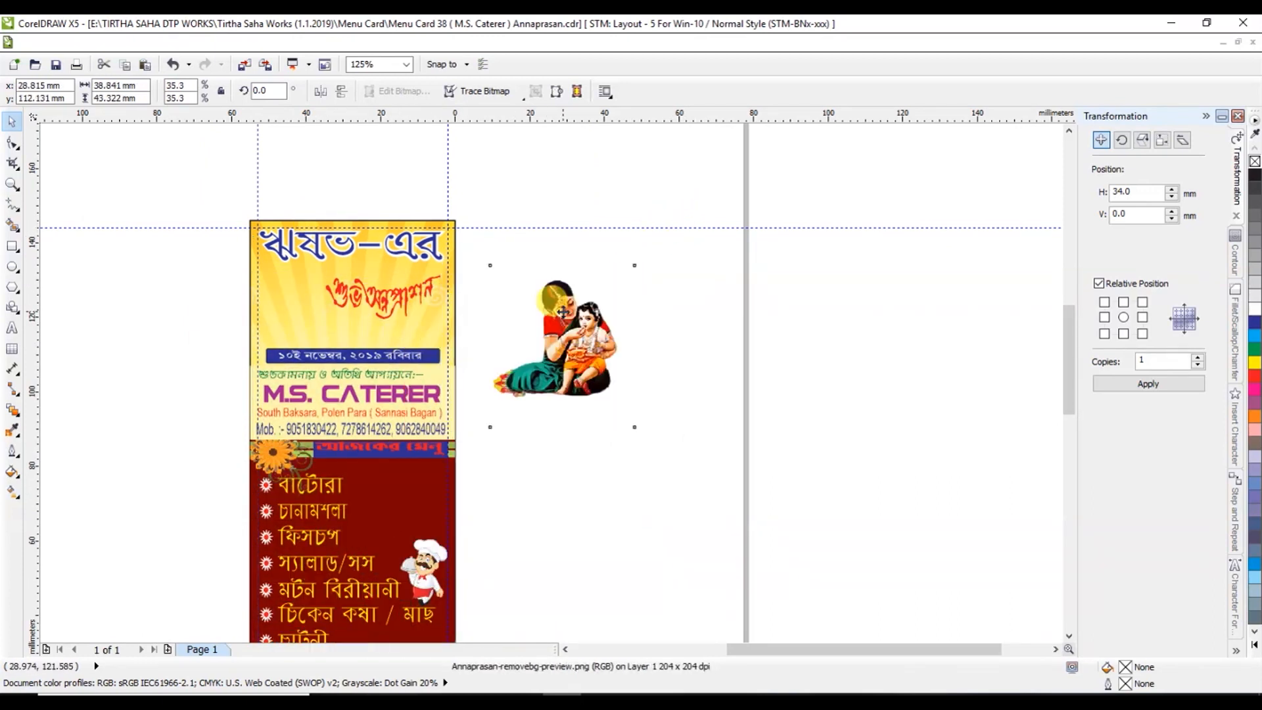
scroll(543, 321, "up", 2)
scroll(543, 321, "down", 1)
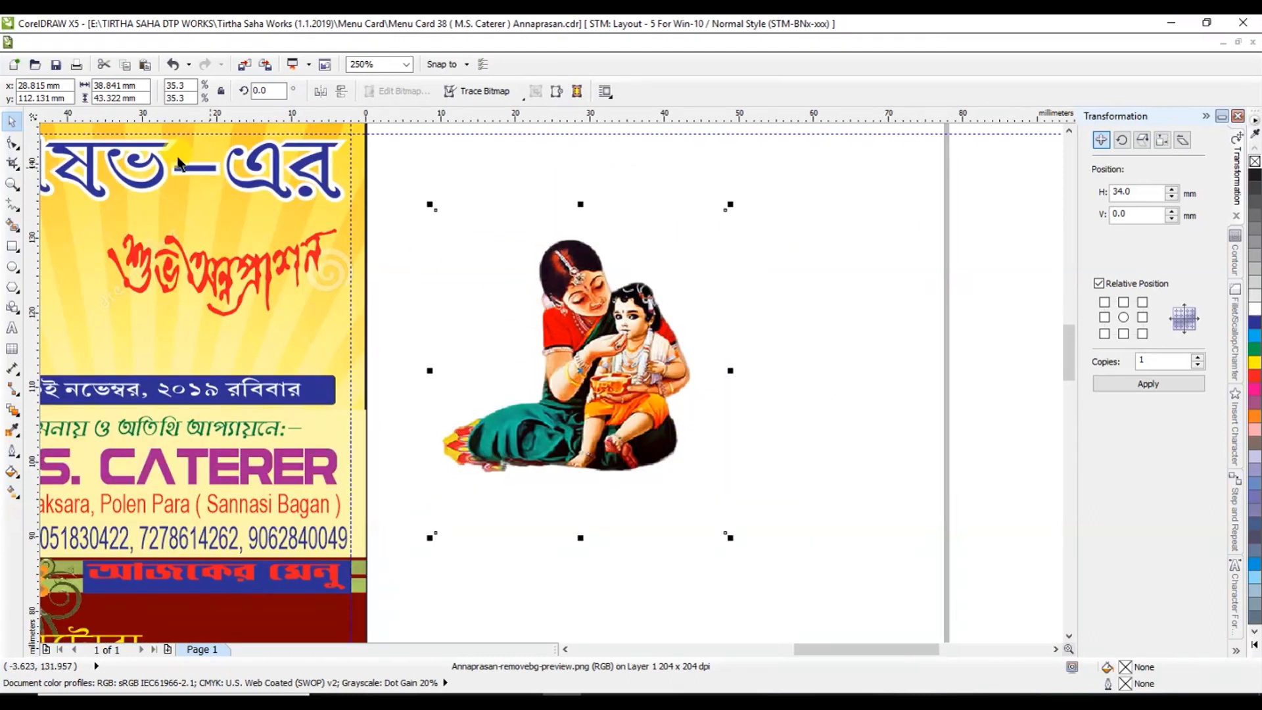
Step: Crop the empty left margin of the mother-and-child picture with the Shape tool, moving both left nodes inward
left_click(13, 142)
left_click_drag(422, 176, 438, 568)
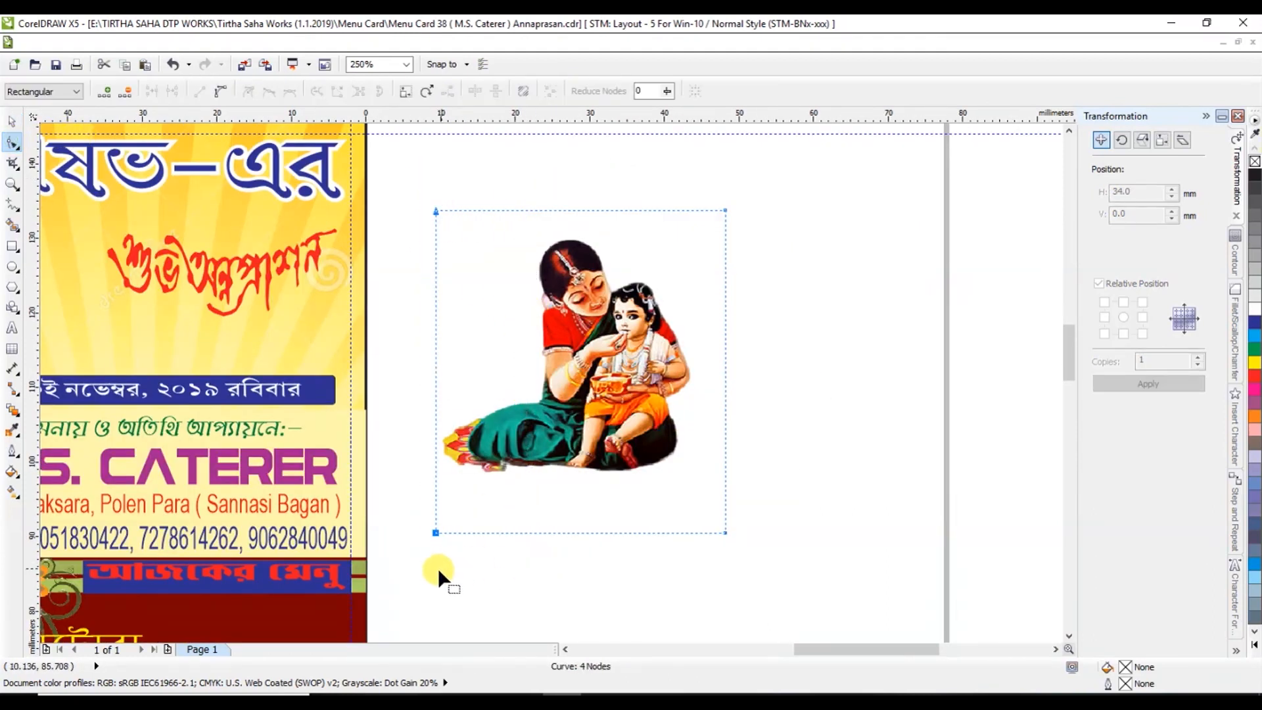
left_click(441, 527)
left_click_drag(395, 176, 459, 608)
left_click_drag(440, 532, 449, 532)
left_click_drag(447, 534, 449, 533)
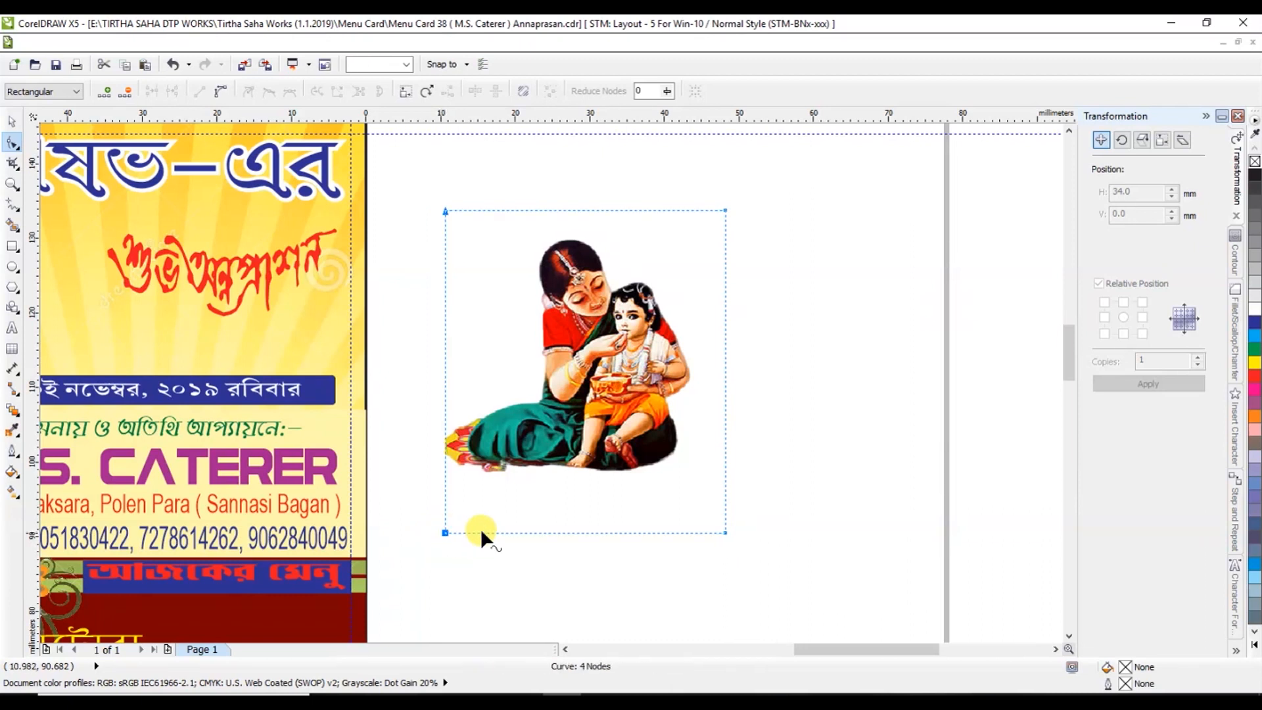
Step: Crop the bottom, top and right margins of the mother-and-child picture close to the figures
left_click_drag(843, 446, 450, 476)
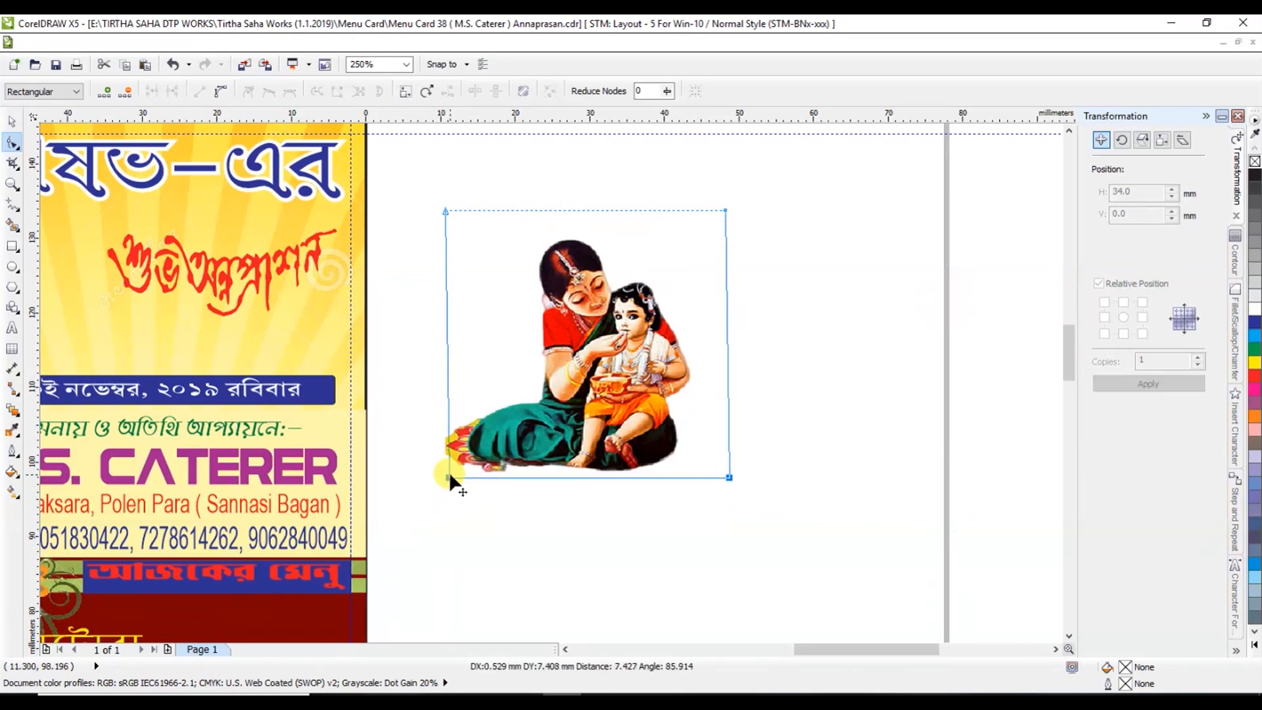
left_click_drag(450, 475, 450, 476)
left_click_drag(800, 192, 378, 248)
left_click_drag(725, 211, 726, 236)
left_click_drag(776, 199, 696, 482)
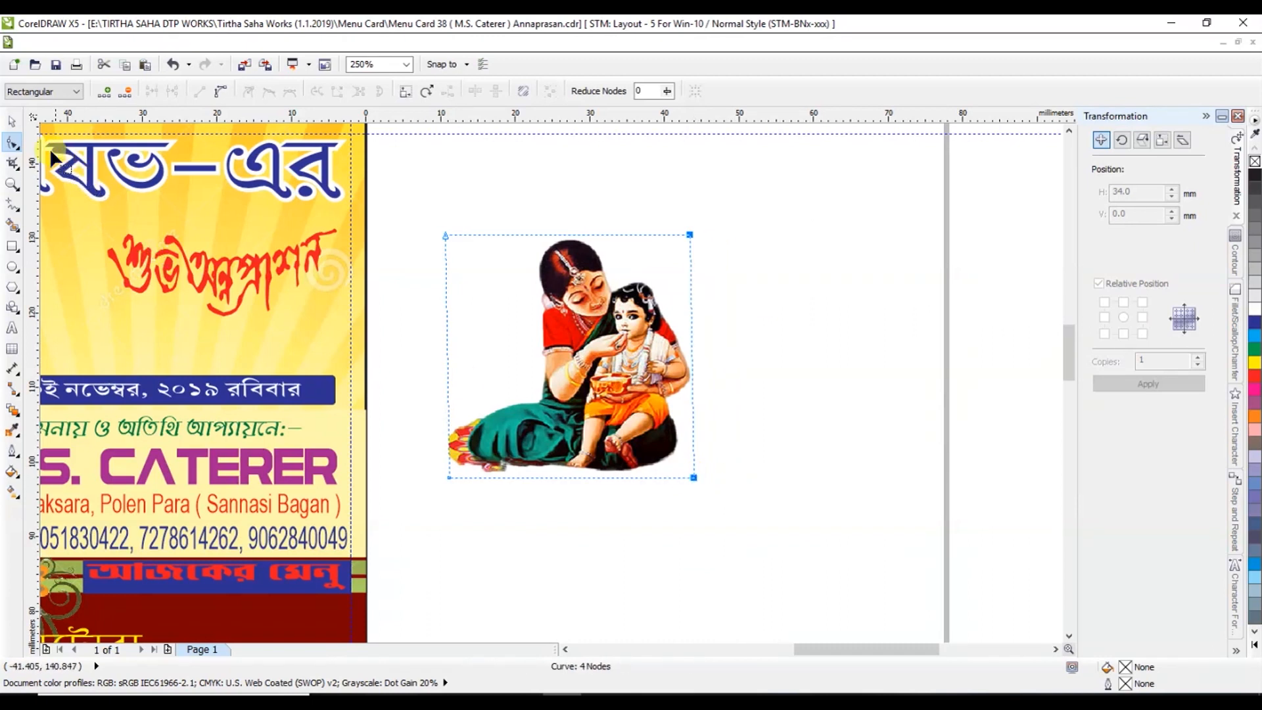
Step: Place the cropped picture left of the শুভ অন্নপ্রাশন text, scale it to about 23.5% and settle it just above the date banner
left_click(11, 122)
scroll(733, 410, "down", 2)
left_click_drag(687, 403, 430, 365)
scroll(448, 317, "up", 2)
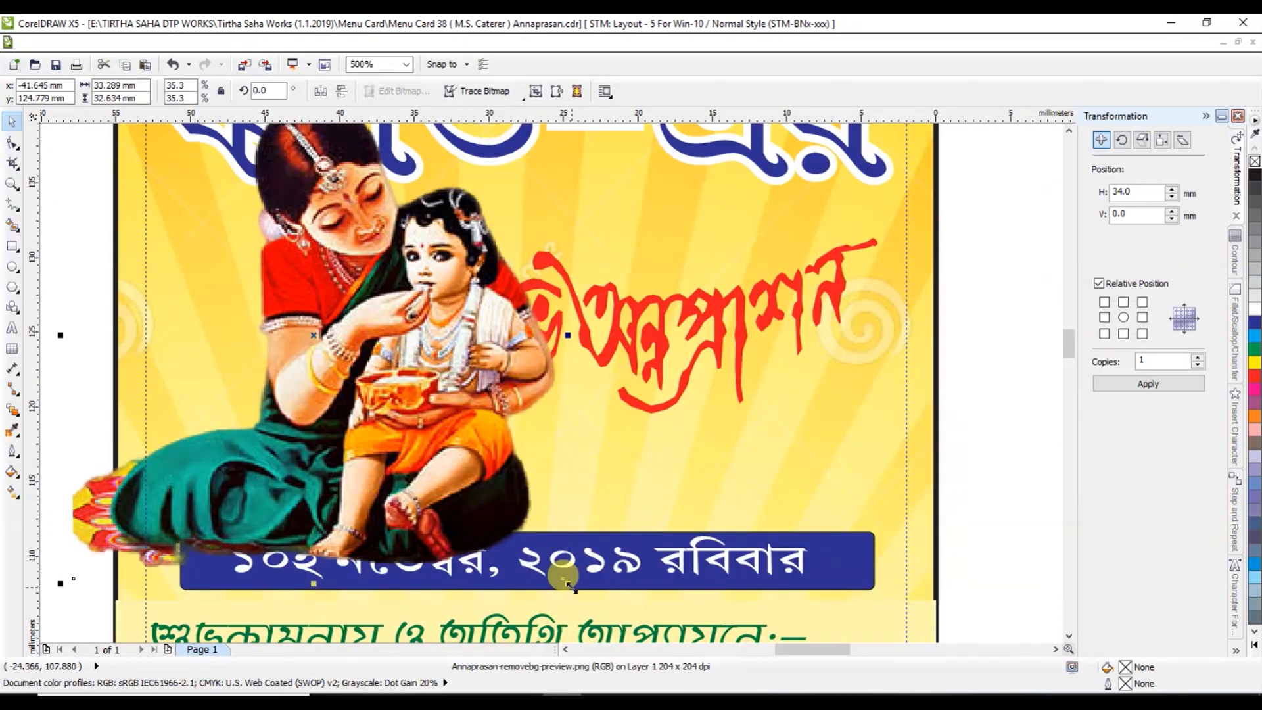
left_click_drag(569, 582, 479, 515)
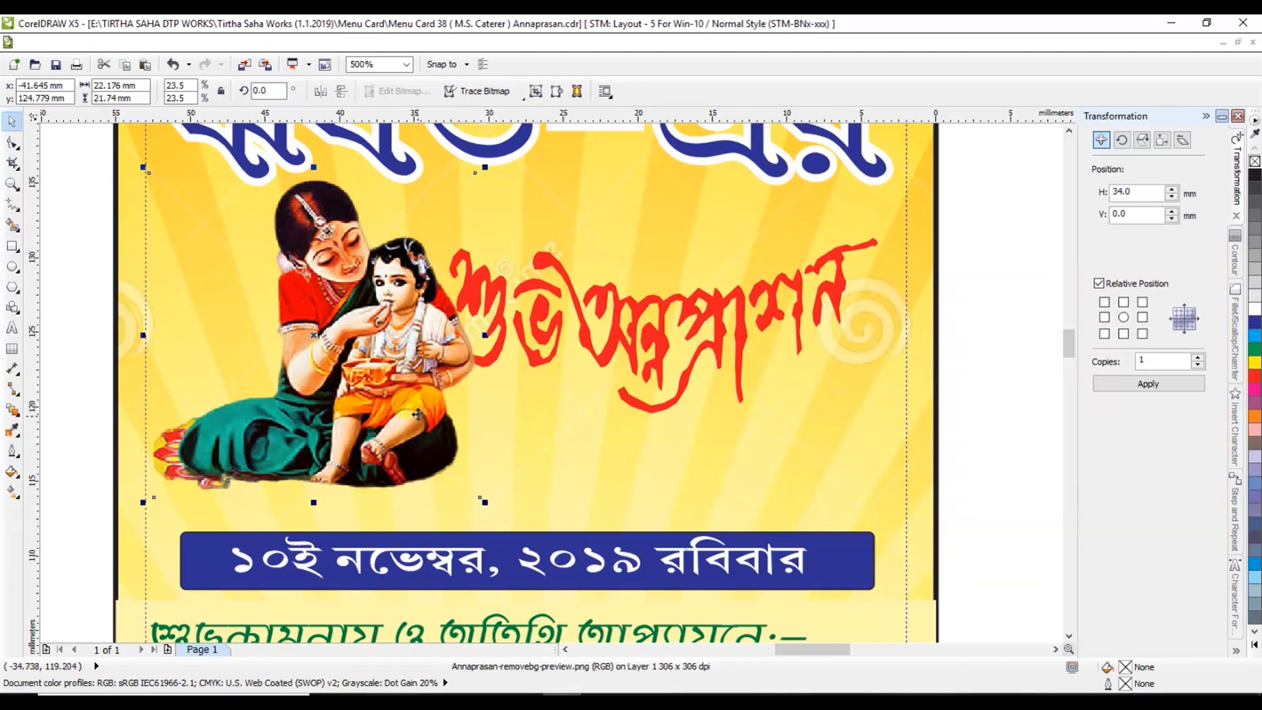
left_click_drag(414, 436, 413, 444)
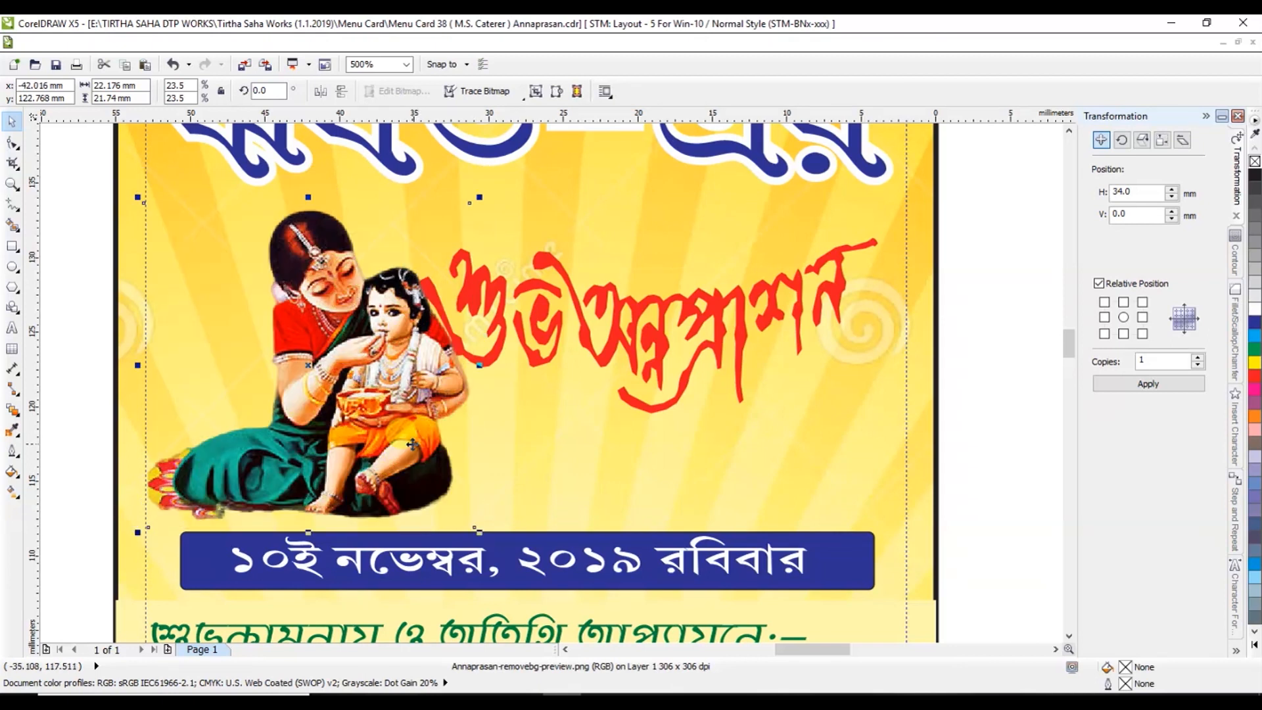
Step: Enlarge the mother-and-child picture slightly and place the red শুভ অন্নপ্রাশন text beside it above the date banner, scaled to about 28.9 mm wide
left_click_drag(480, 196, 500, 158)
left_click(577, 298)
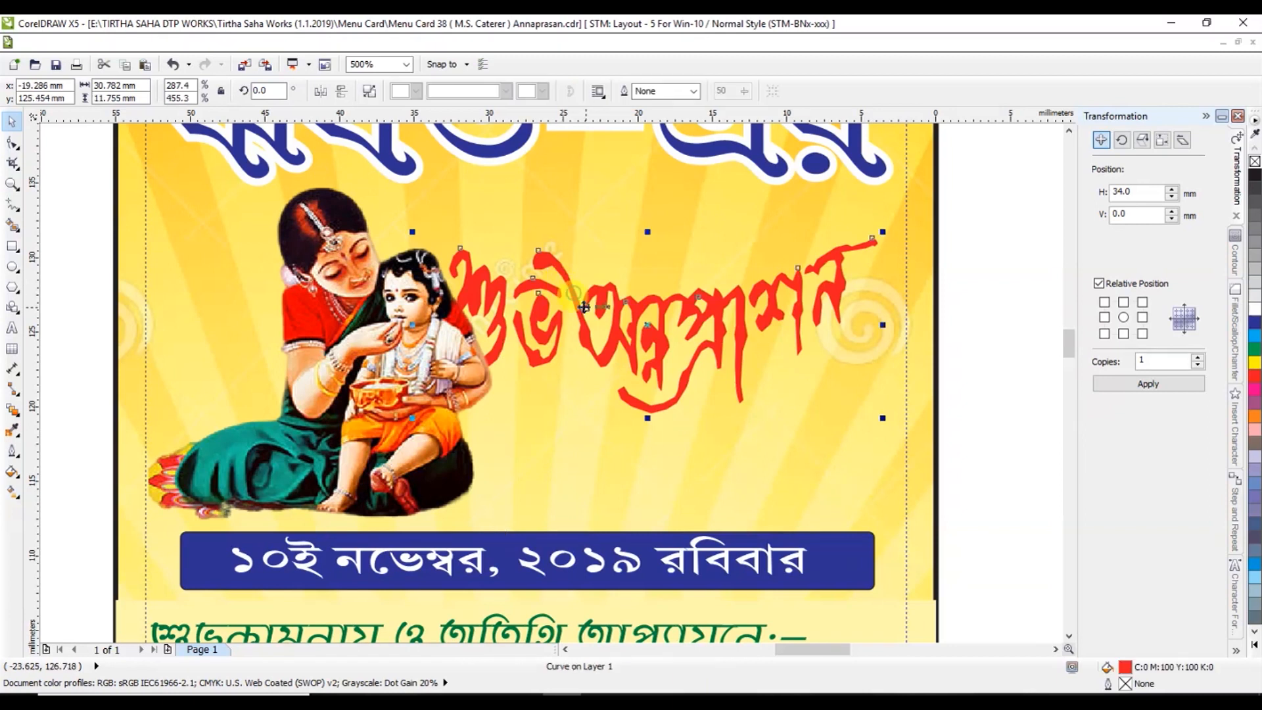
left_click_drag(585, 307, 643, 431)
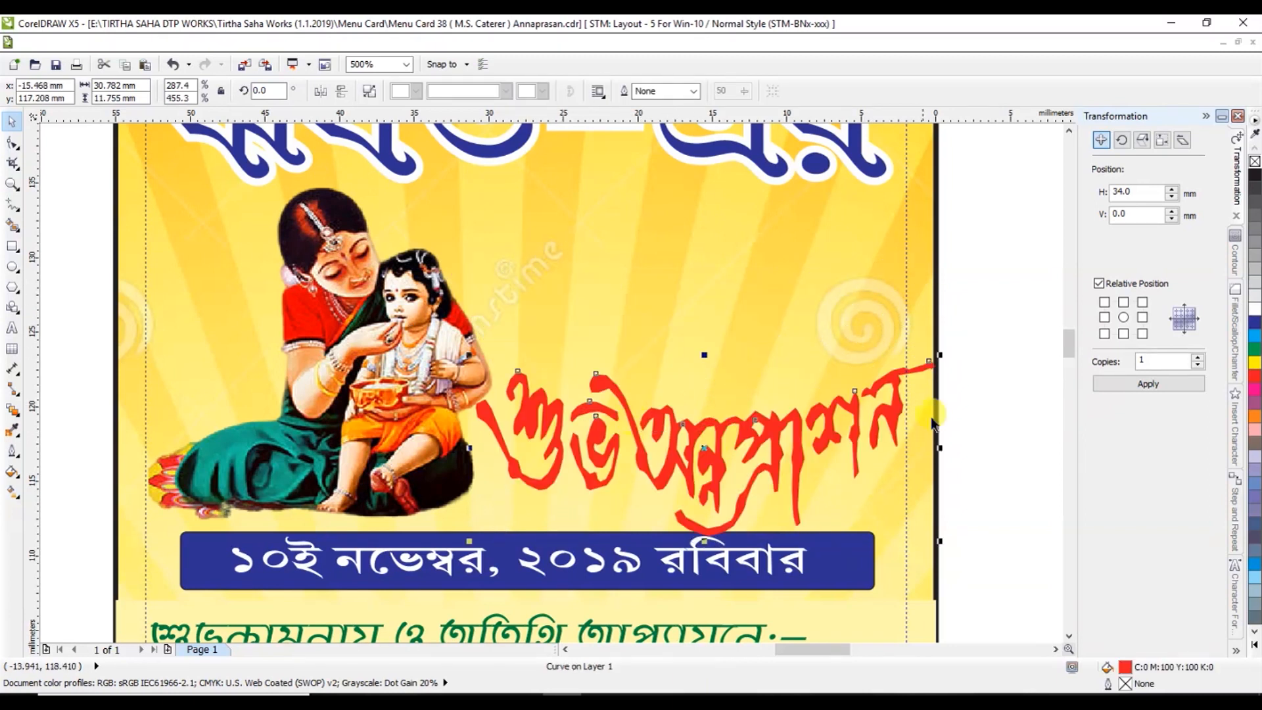
left_click_drag(937, 350, 911, 365)
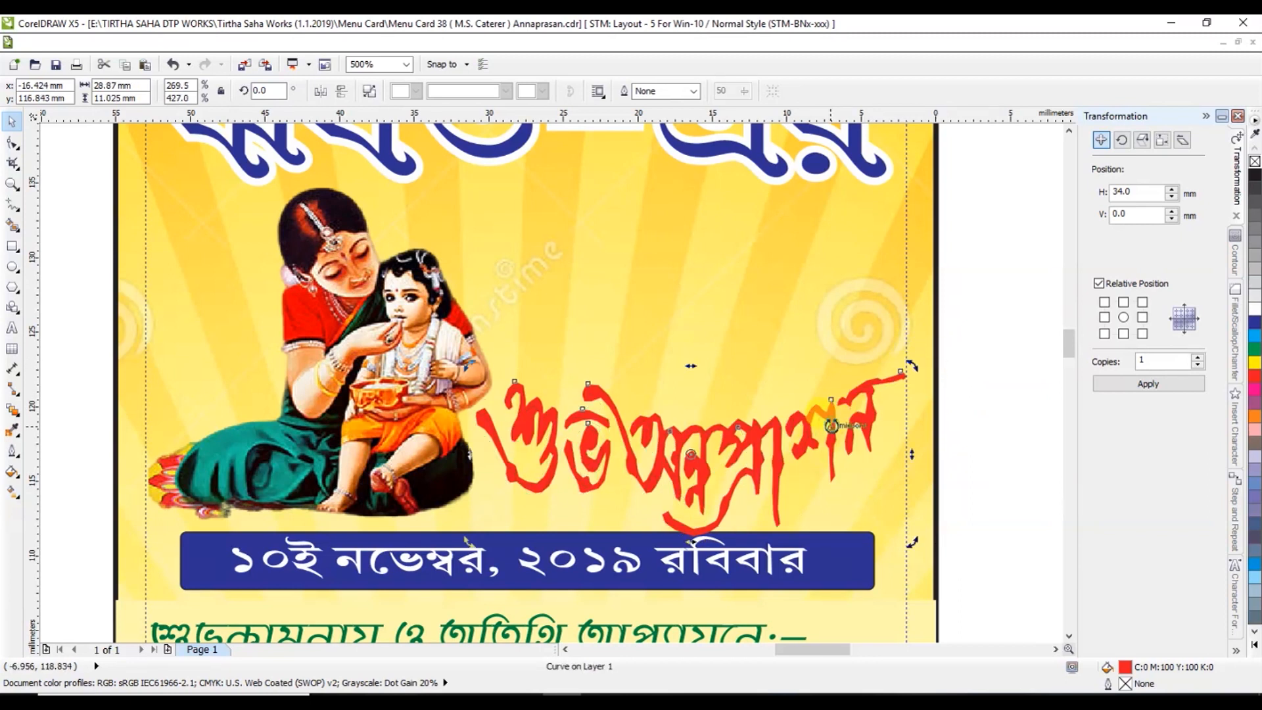
mouse_move(835, 436)
left_mouse_down()
mouse_move(851, 406)
mouse_move(844, 423)
left_mouse_up()
scroll(822, 421, "down", 1)
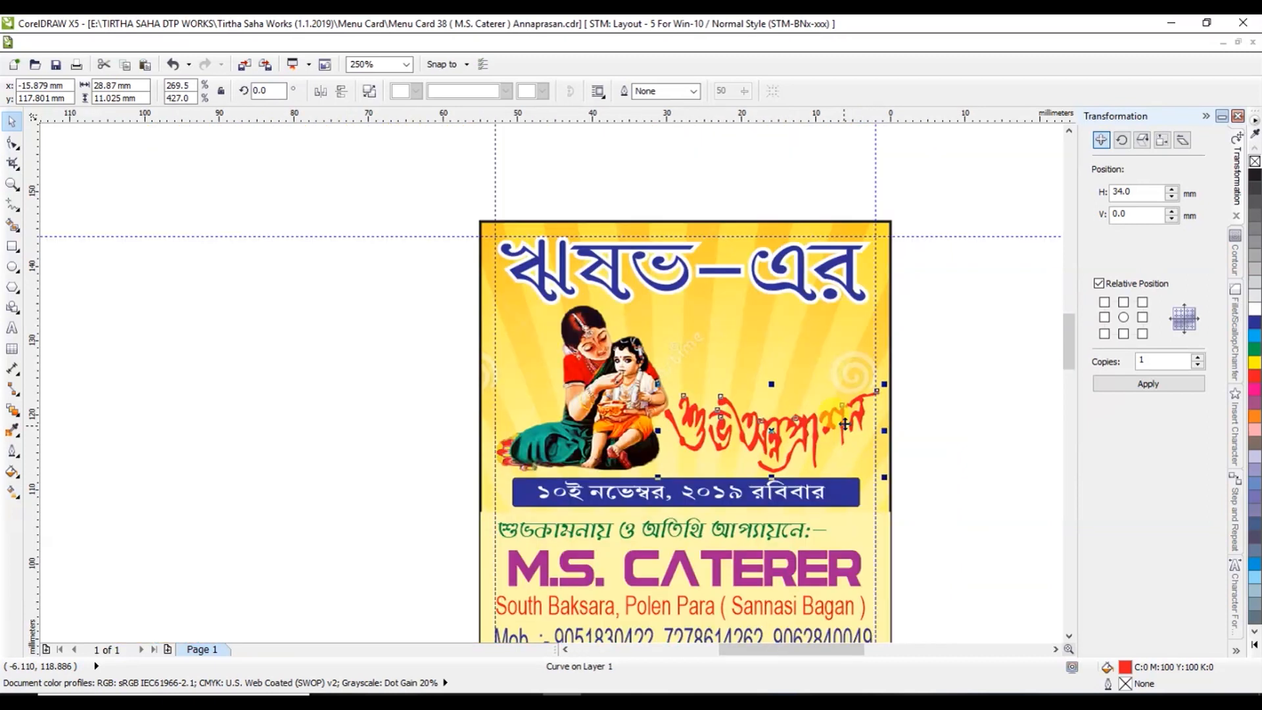
left_click(981, 368)
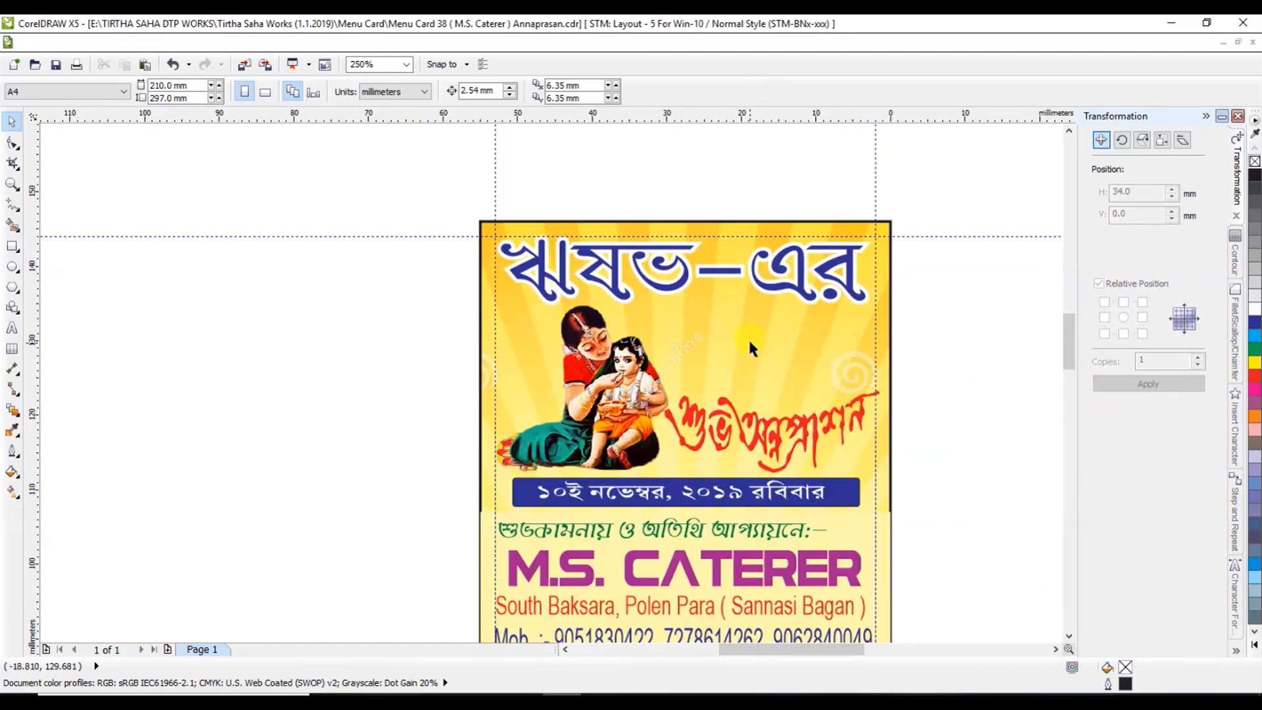
Step: Fit the name heading inside the guidelines at about 46.3 mm wide, set slightly lower, and recolour its lettering red
left_click(857, 284)
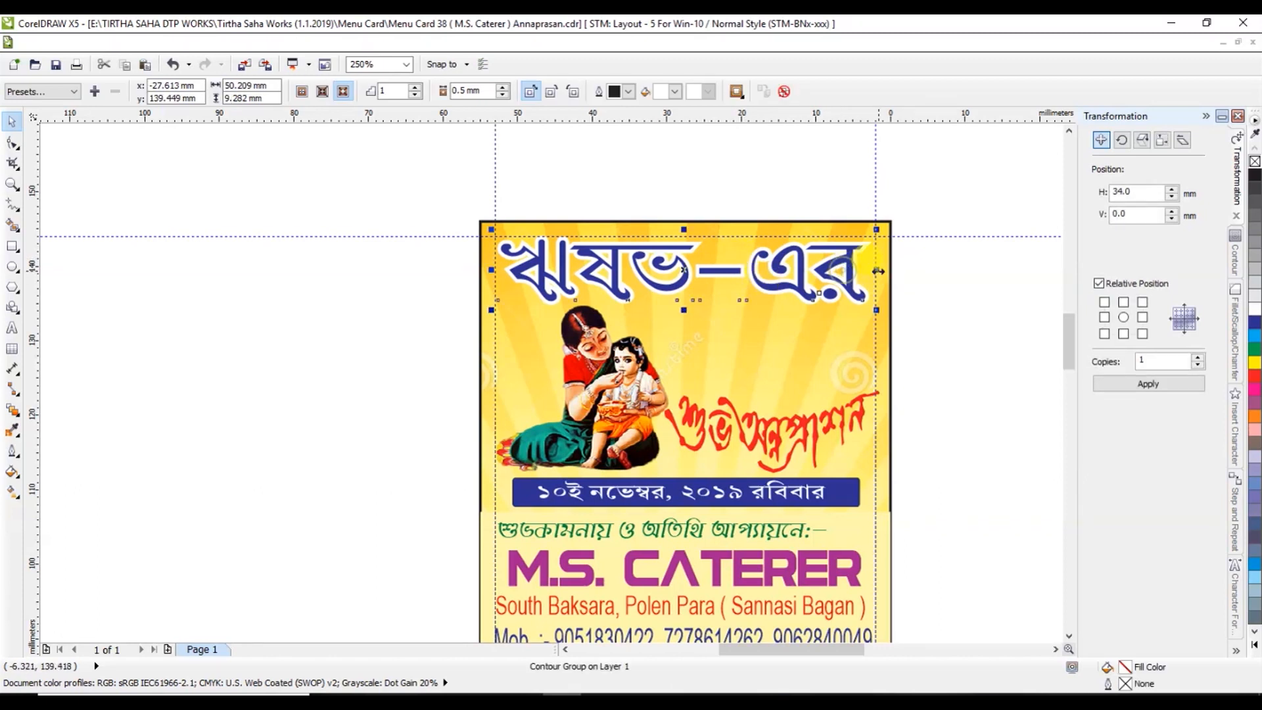
left_click_drag(878, 270, 863, 270)
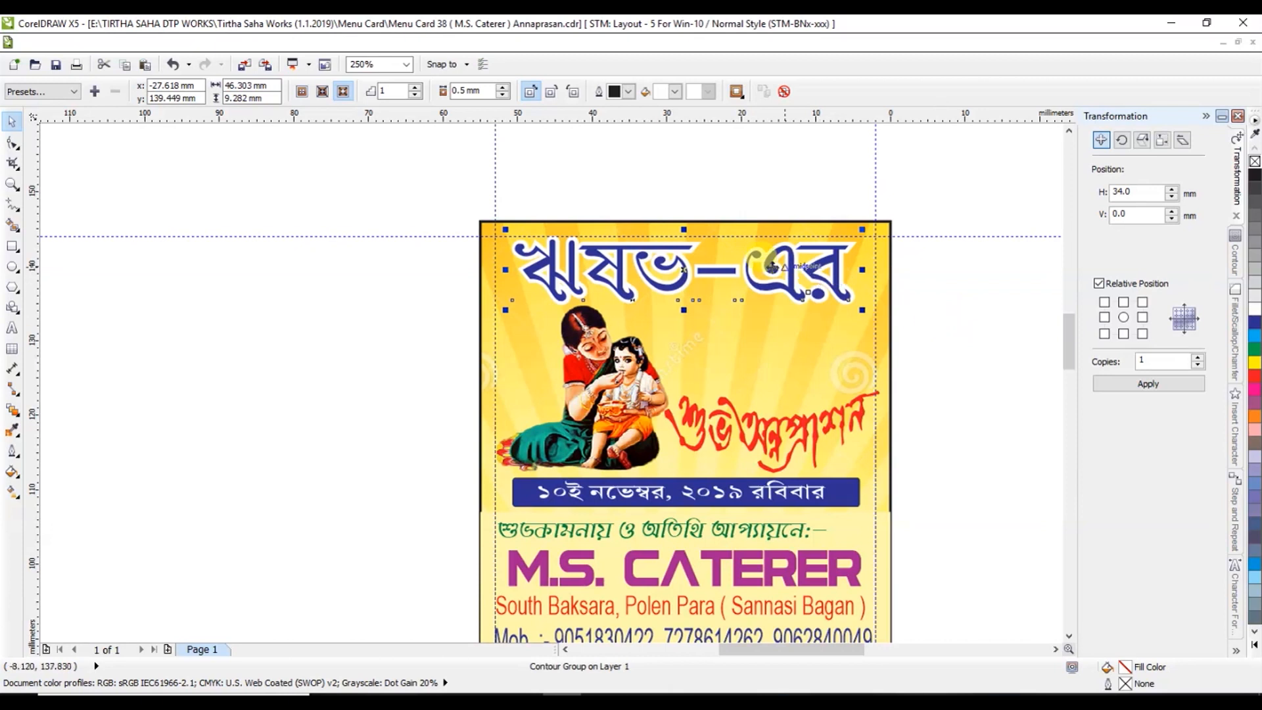
scroll(686, 267, "up", 2)
left_click_drag(686, 267, 698, 275)
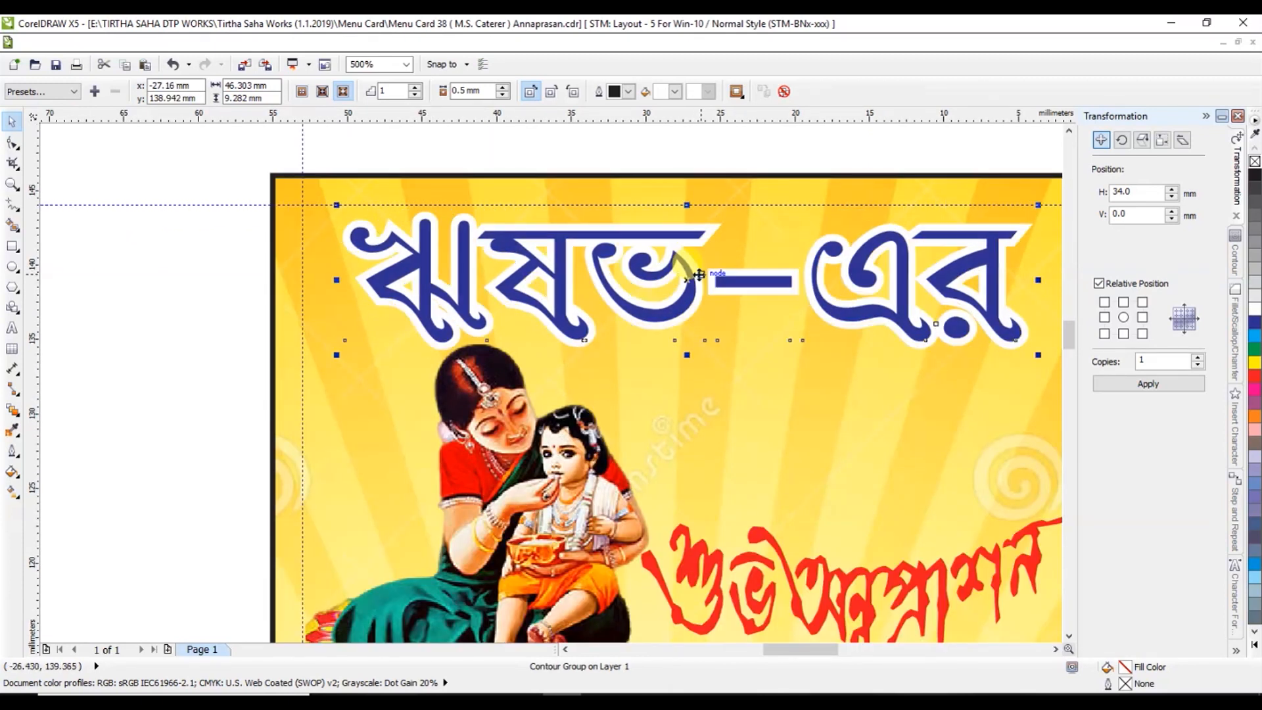
left_click(1256, 380)
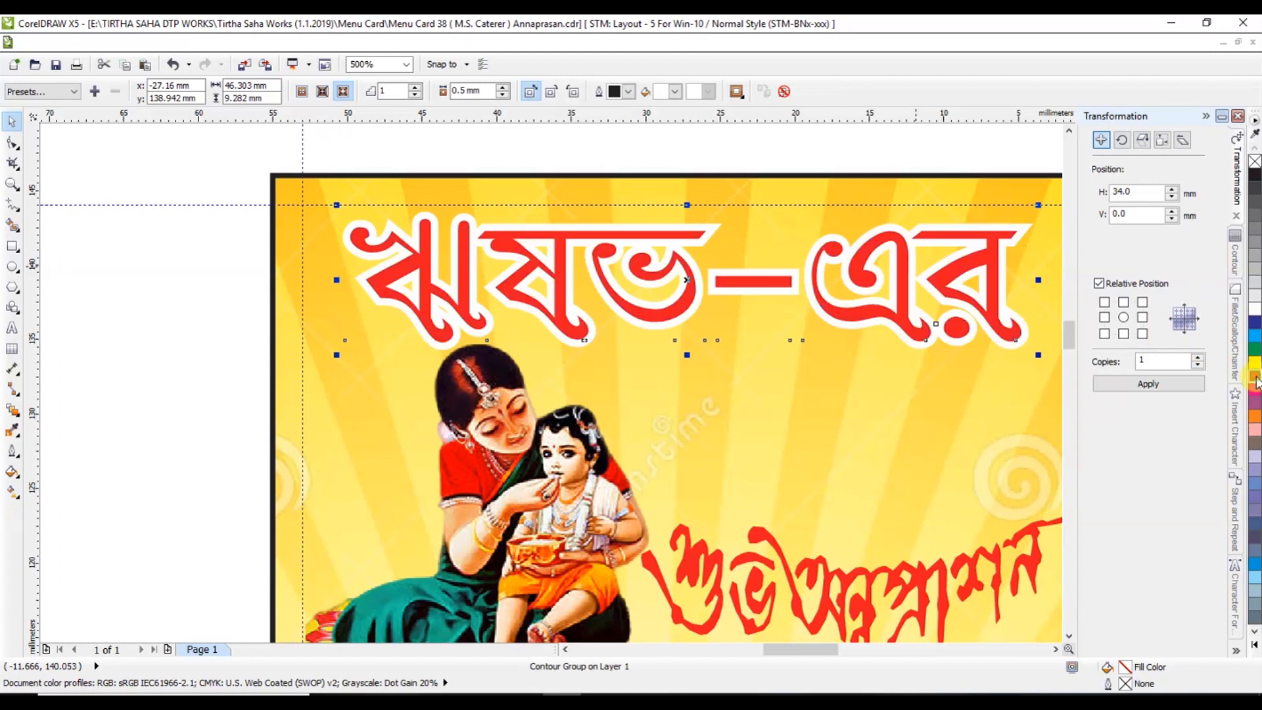
scroll(704, 271, "down", 2)
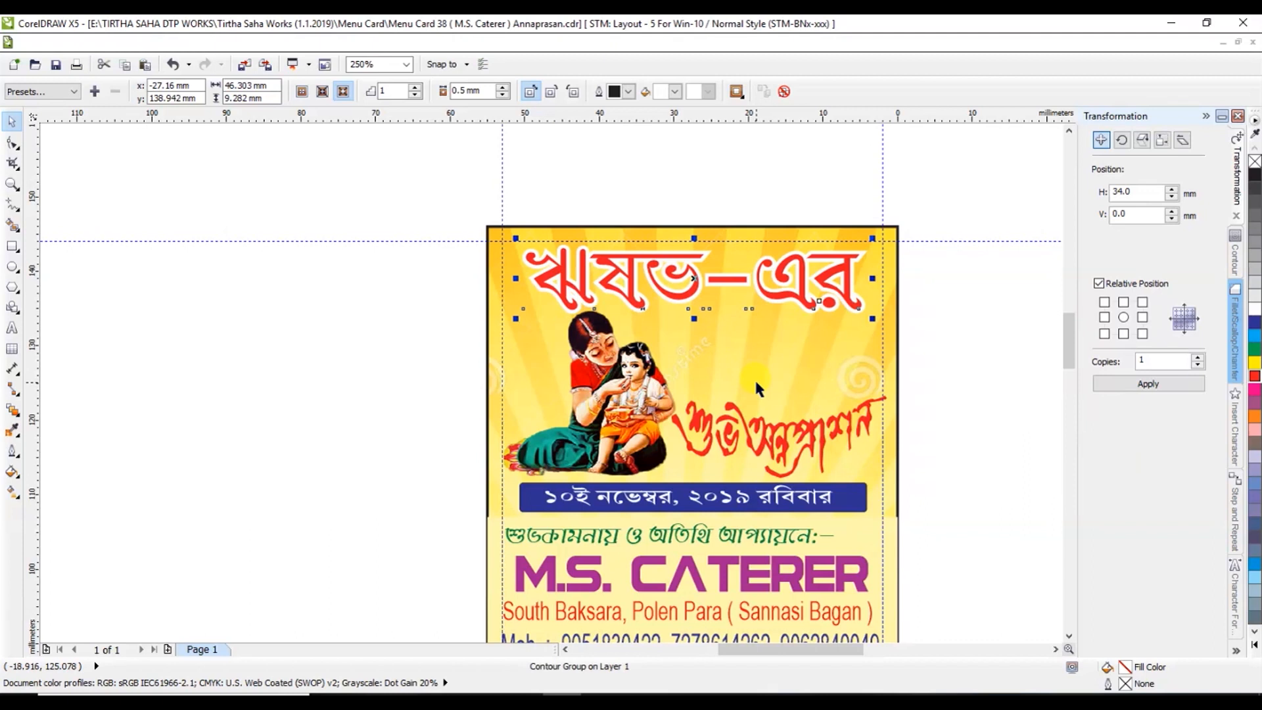
scroll(756, 388, "down", 3)
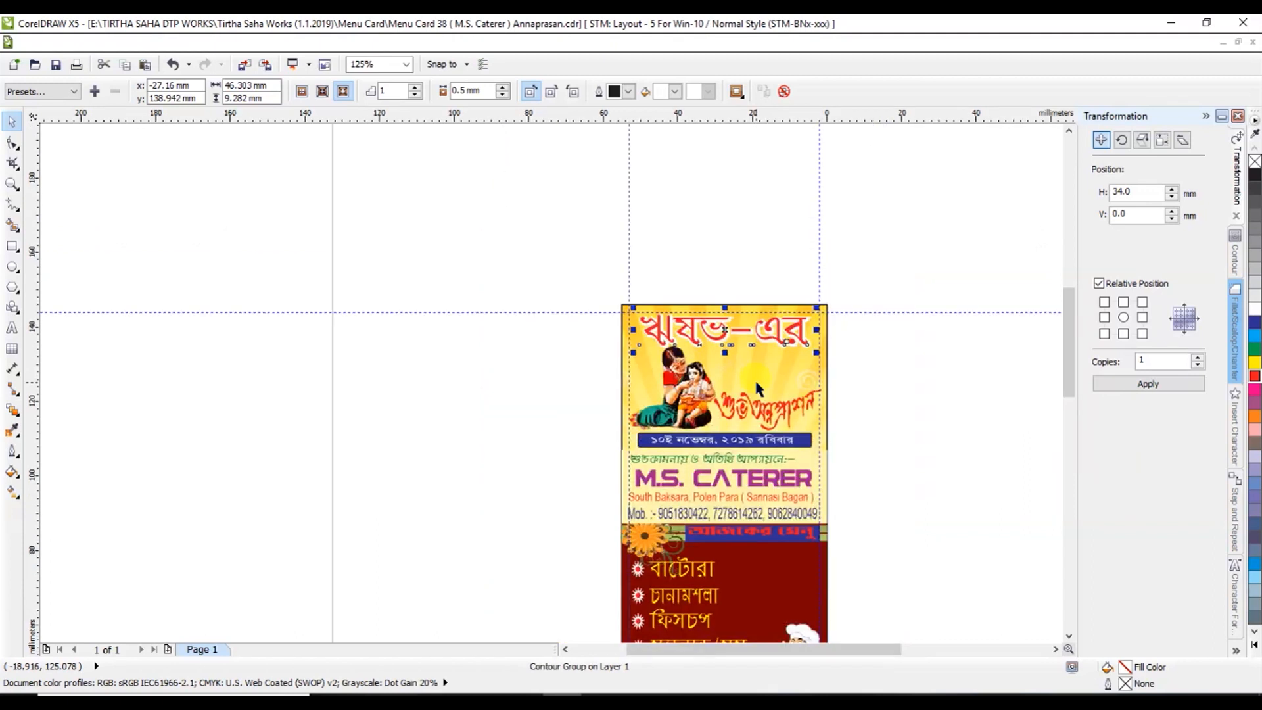
scroll(781, 591, "down", 1)
scroll(781, 591, "up", 2)
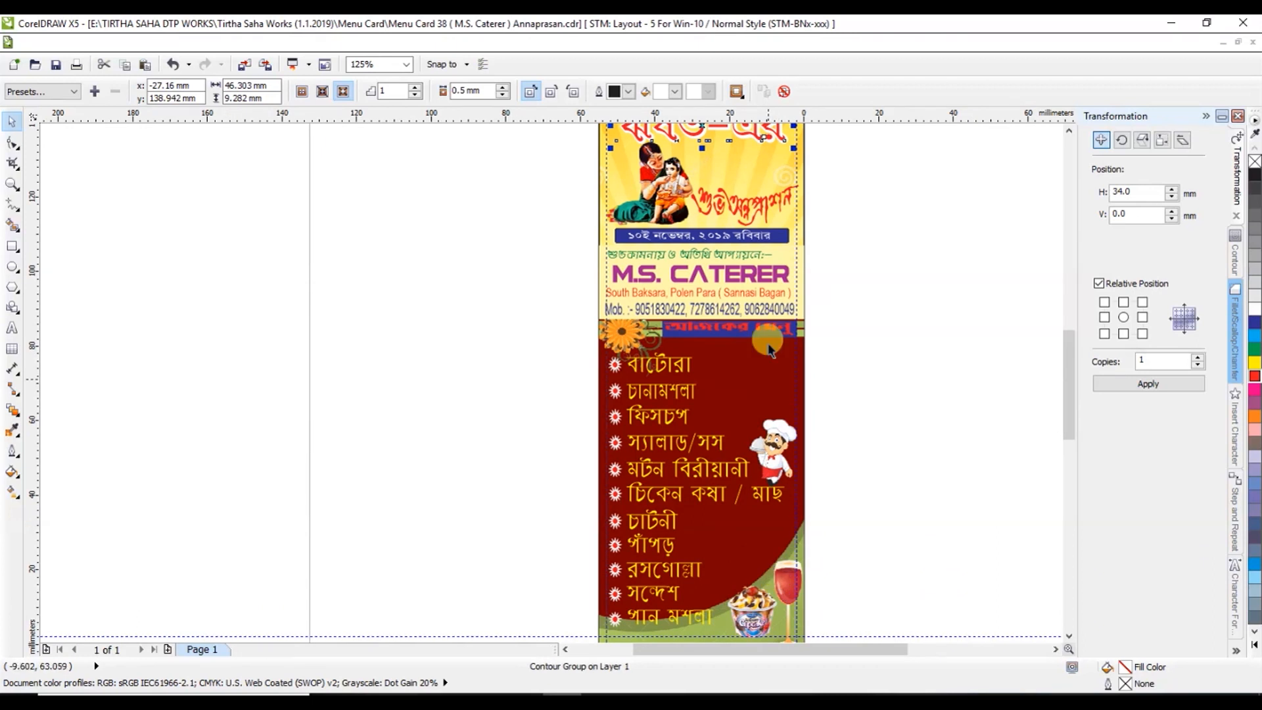
scroll(755, 210, "down", 2)
scroll(754, 209, "up", 2)
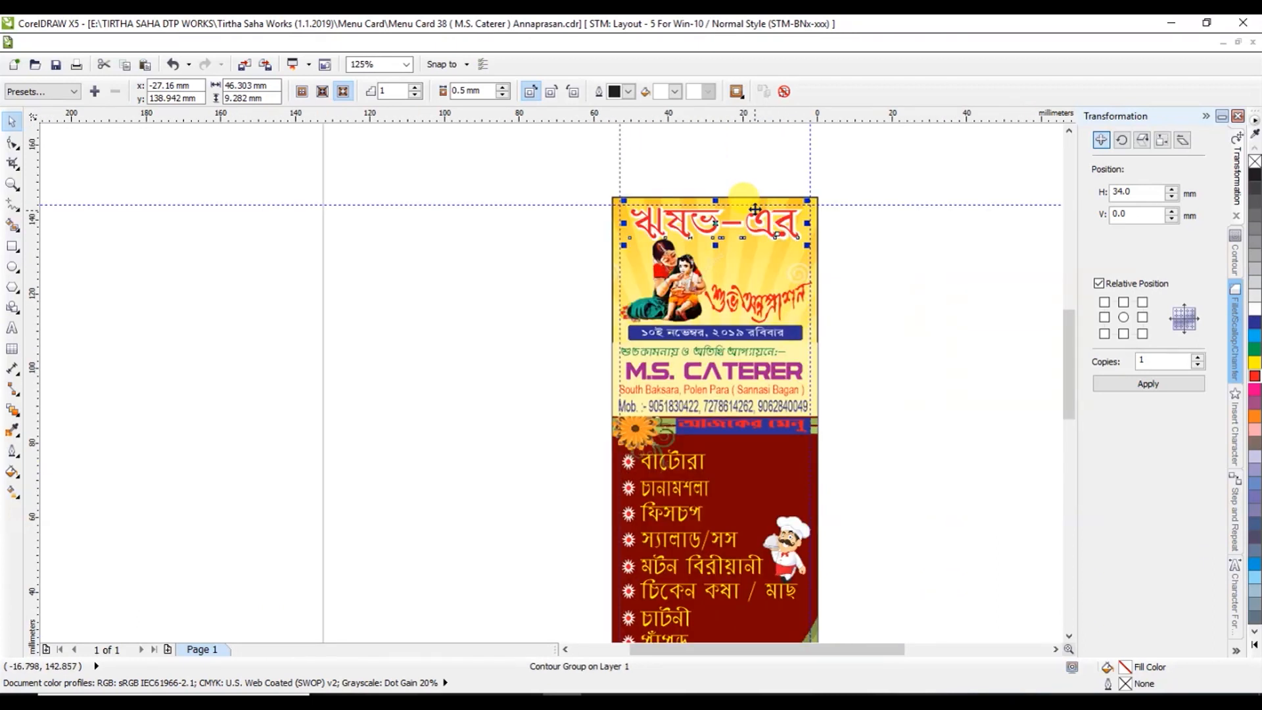